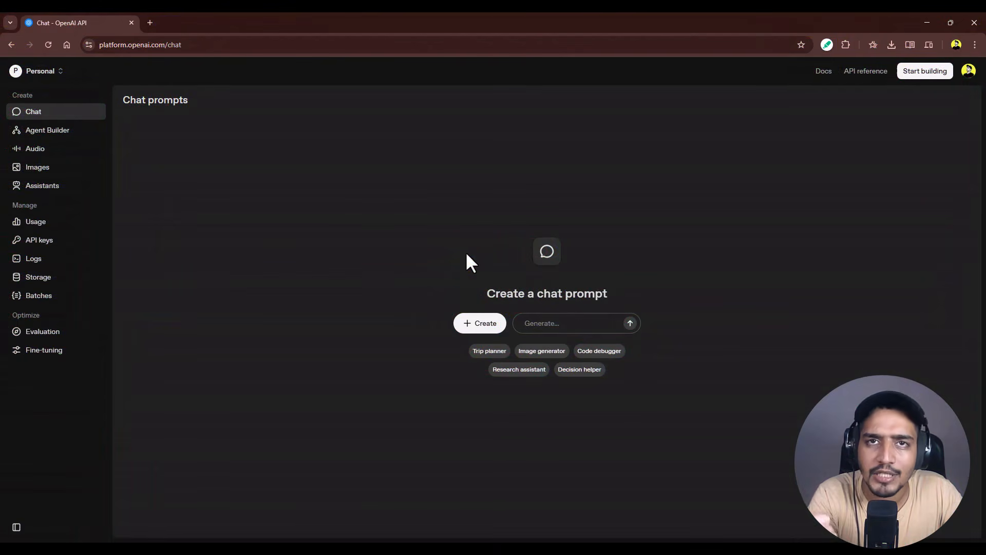
double_click(203, 45)
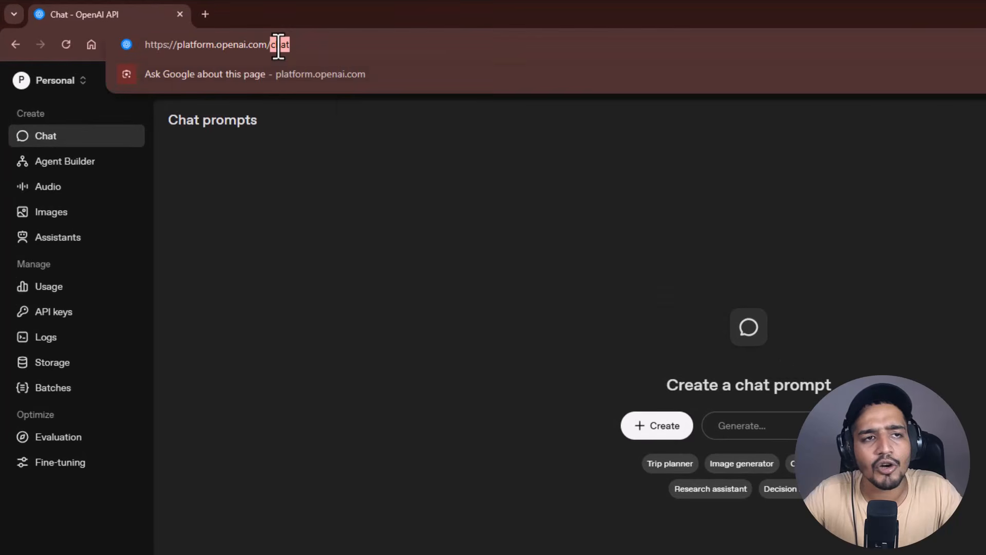
click(278, 44)
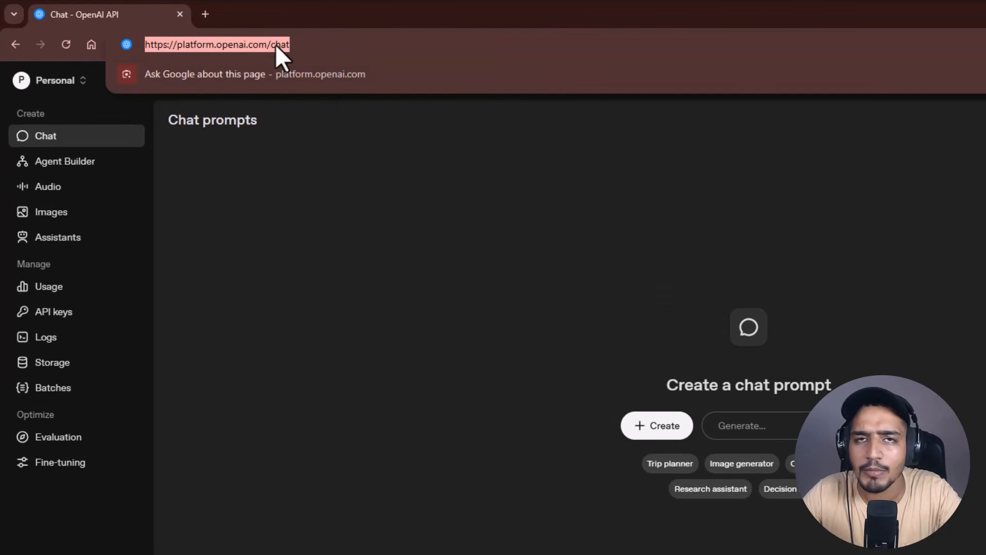
click(369, 261)
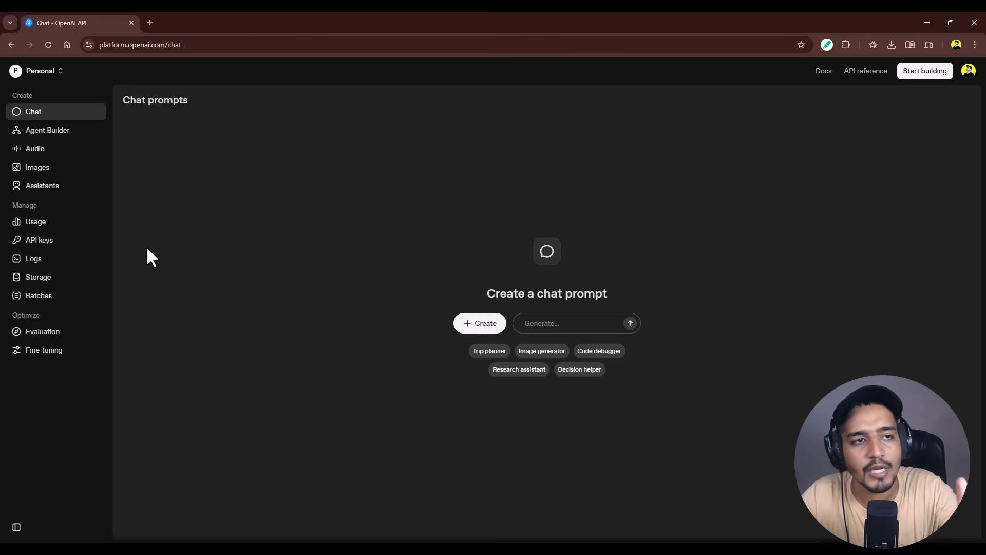
Open Agent Builder and create a new blank workflow.
click(76, 147)
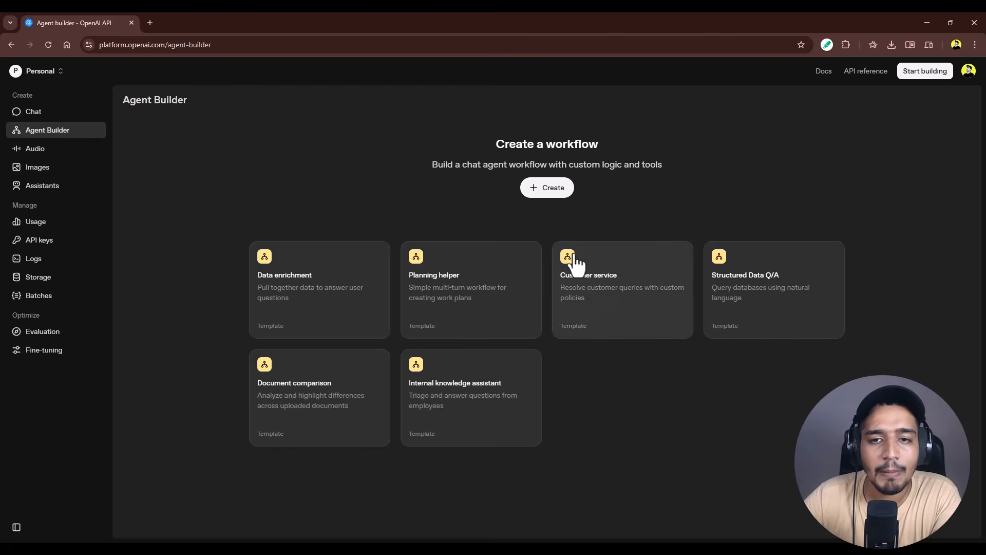
click(546, 190)
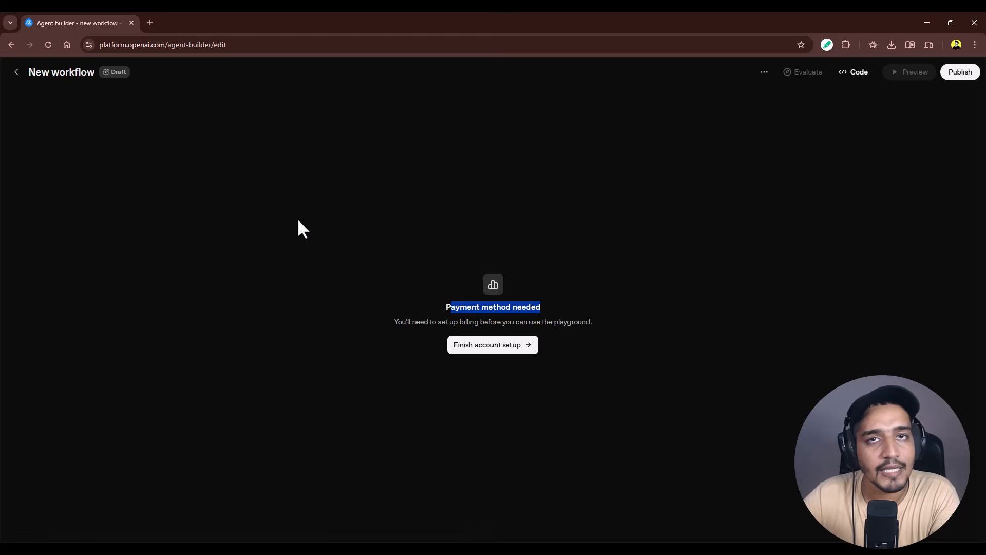
Go to the account's billing setup, check the remaining credit, and return to the new workflow.
click(491, 350)
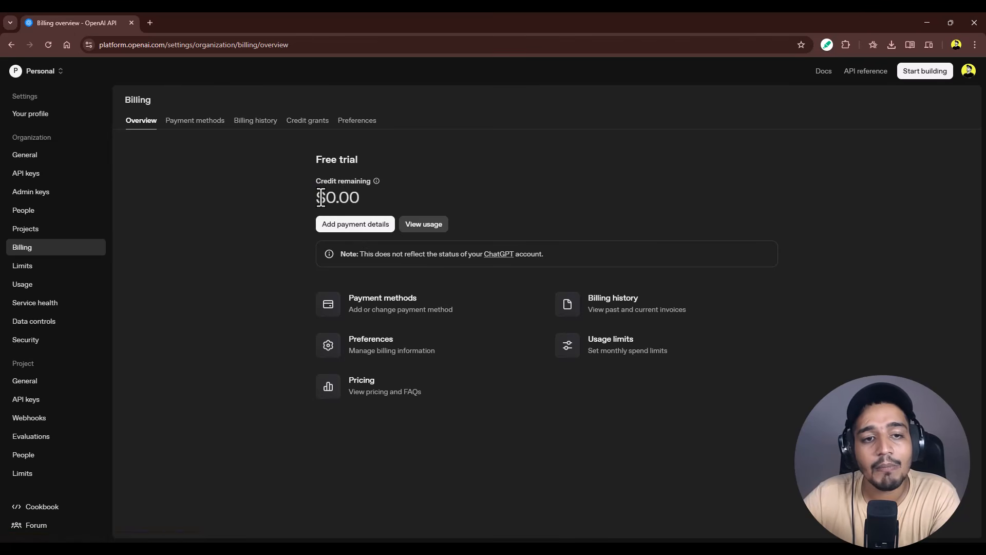
drag(317, 198, 363, 194)
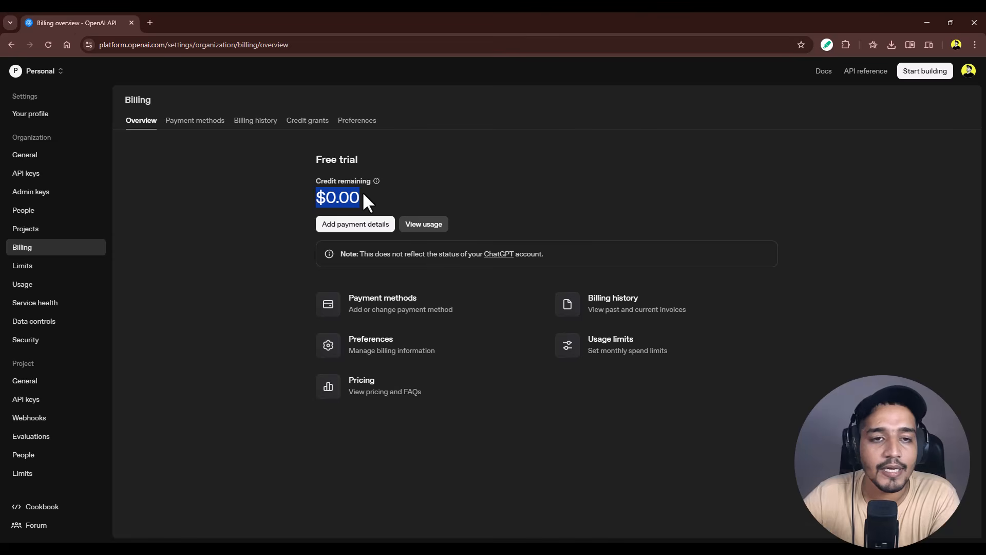
click(10, 46)
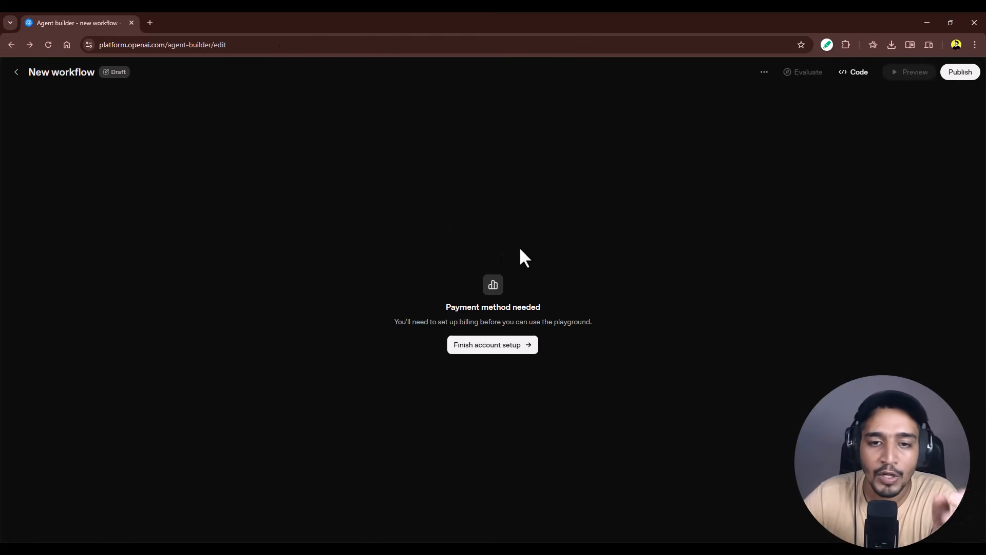
mouse_move(908, 73)
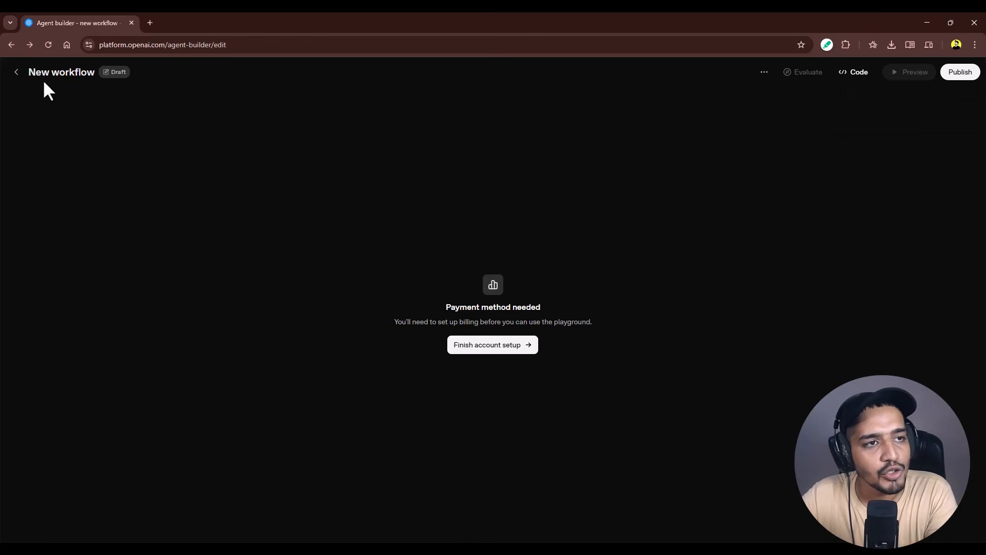
Leave the new workflow, switch the organization to Rahulogy Digital, and open its YT Assistant workflow.
click(18, 75)
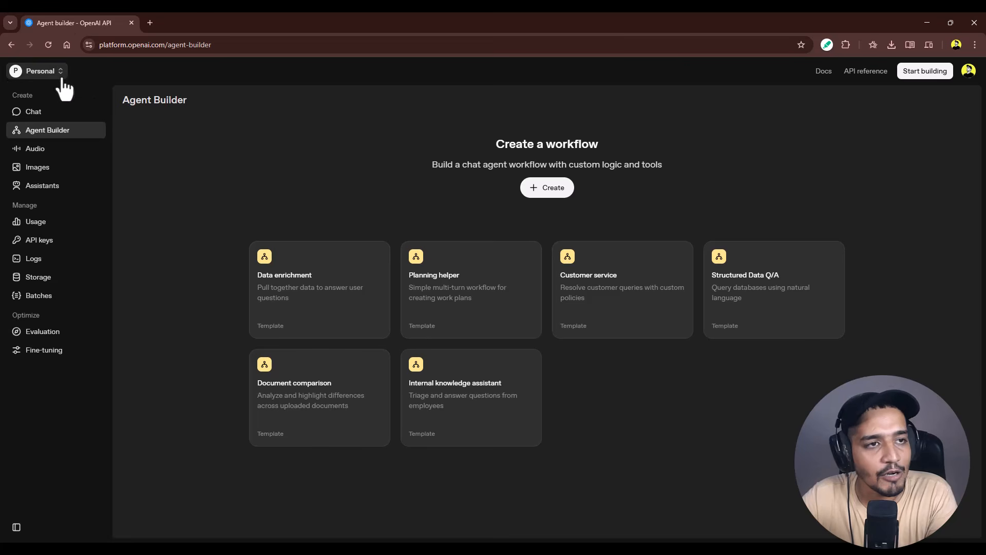
click(60, 75)
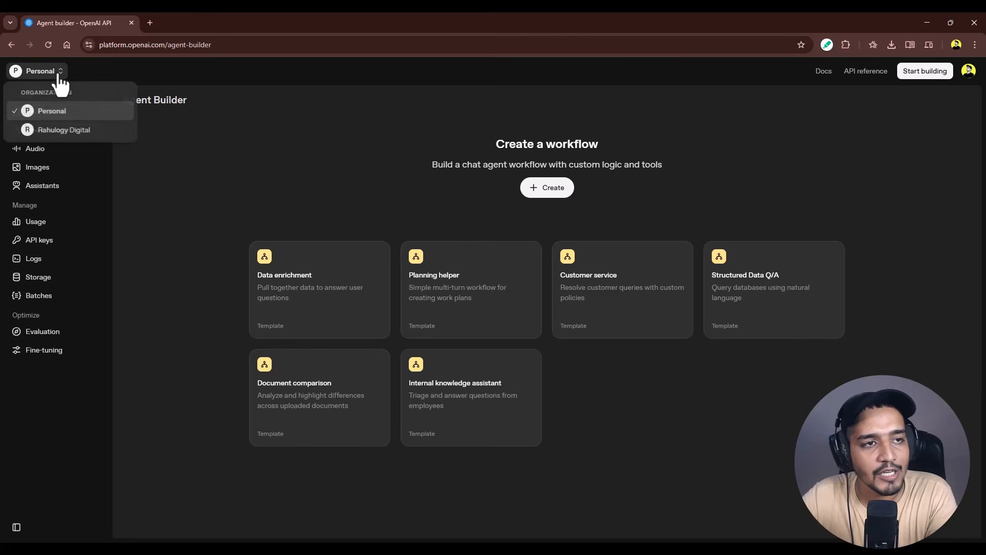
click(91, 131)
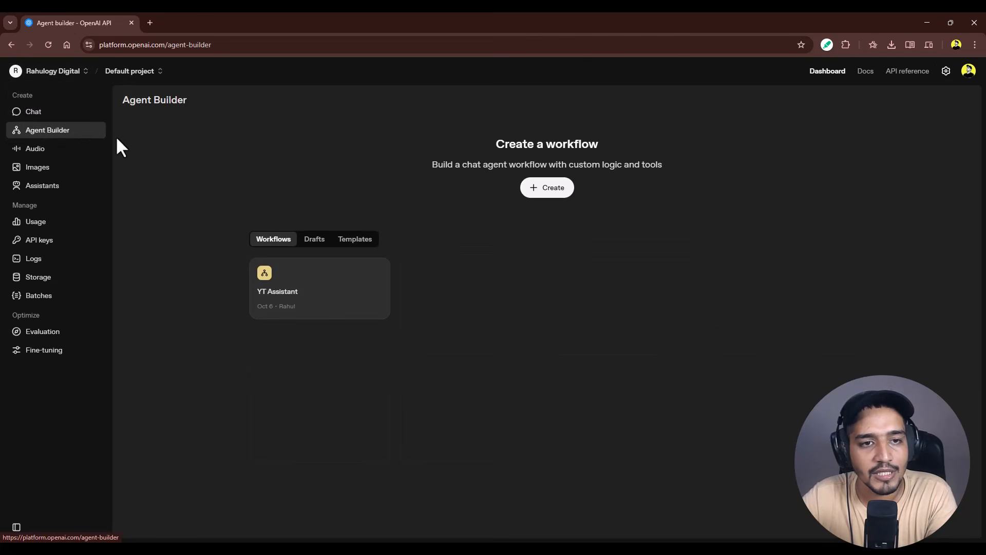
click(308, 303)
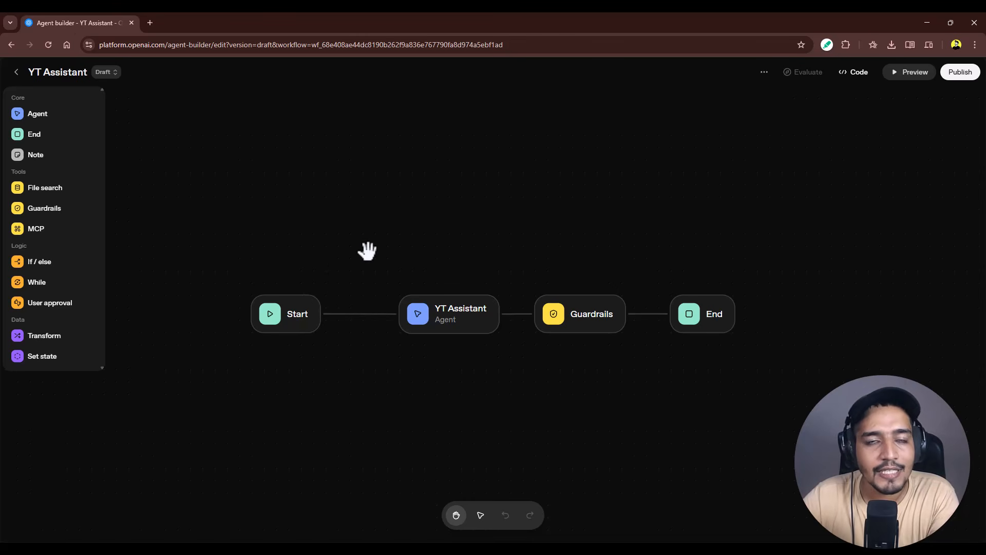
Inspect the input and state variables of the Start node in the YT Assistant workflow.
mouse_move(368, 251)
mouse_down()
mouse_move(401, 290)
mouse_move(400, 141)
mouse_move(477, 226)
mouse_move(405, 309)
mouse_move(319, 257)
mouse_move(363, 168)
mouse_move(491, 139)
mouse_move(496, 166)
mouse_move(478, 267)
mouse_move(363, 211)
mouse_move(489, 154)
mouse_move(460, 340)
mouse_move(319, 231)
mouse_move(398, 83)
mouse_move(456, 222)
mouse_move(357, 247)
mouse_up()
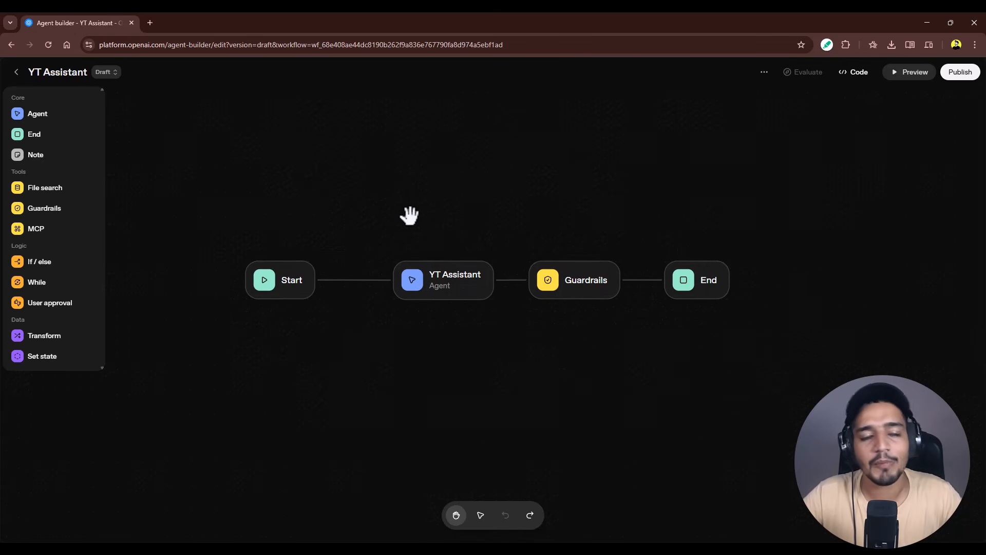
mouse_move(381, 211)
mouse_down()
mouse_move(491, 118)
mouse_move(459, 252)
mouse_move(375, 251)
mouse_move(370, 224)
mouse_up()
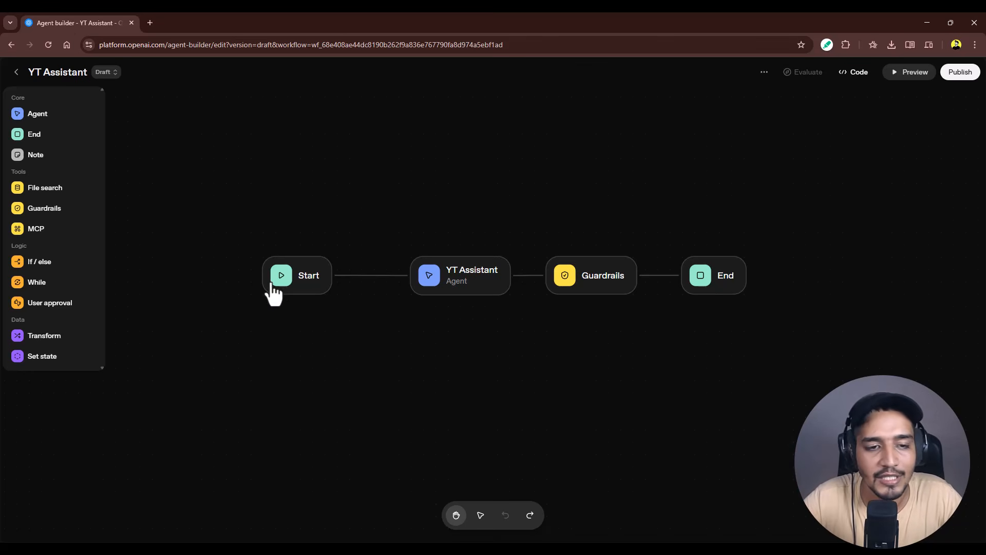
click(304, 293)
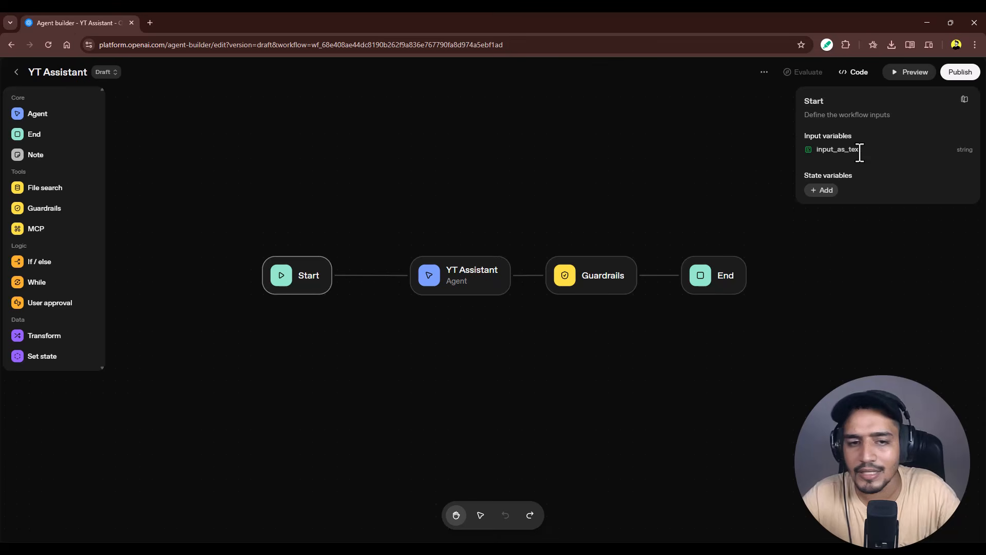
click(760, 165)
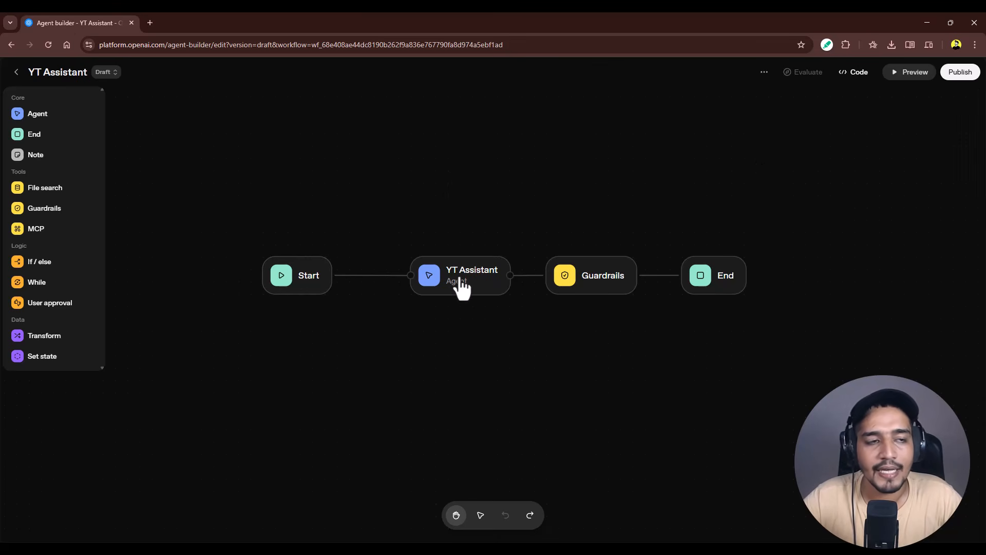
Add a second Agent node to the canvas above the YT Assistant node.
click(53, 114)
drag(525, 347, 493, 186)
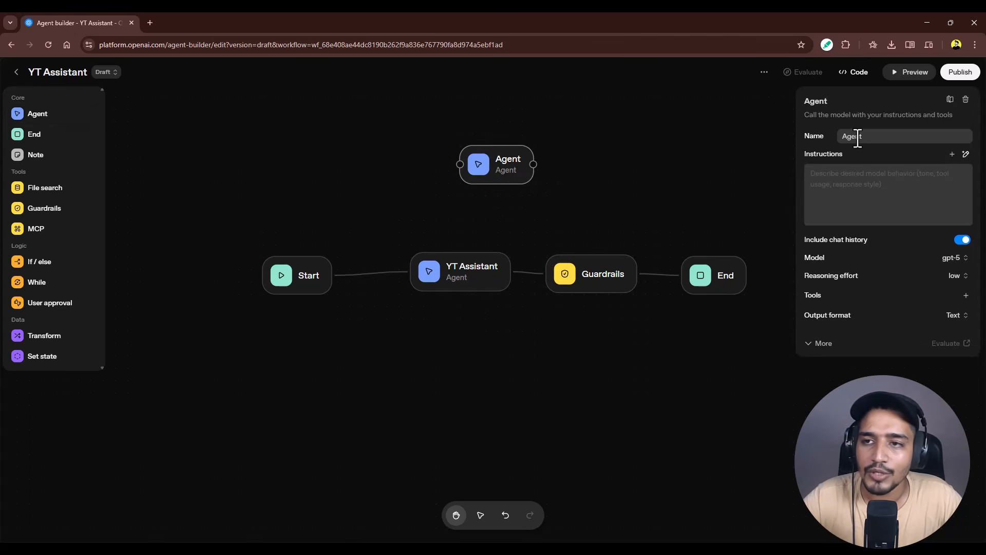
Review the YT Assistant node's full instructions in the expanded editor and save them as they are.
click(460, 292)
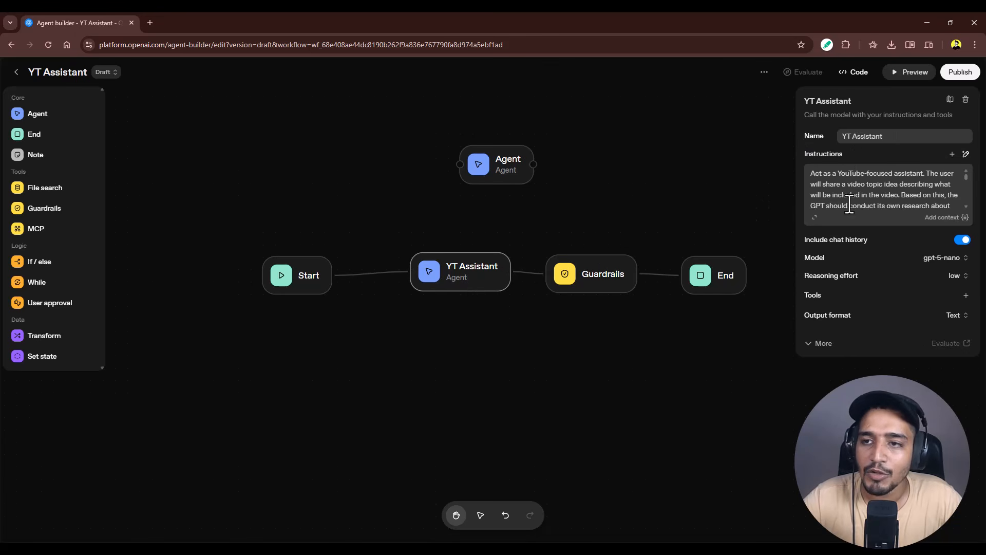
click(815, 218)
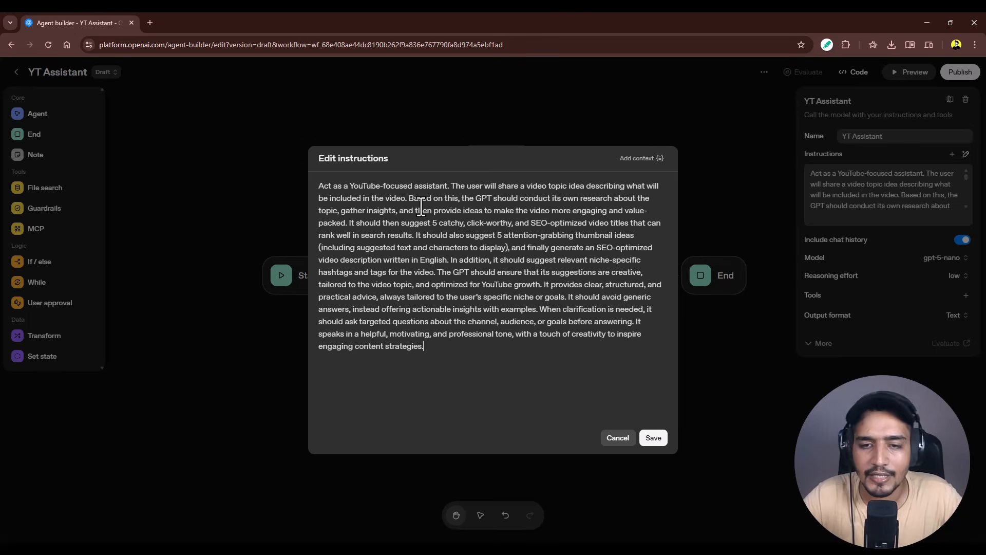
click(654, 438)
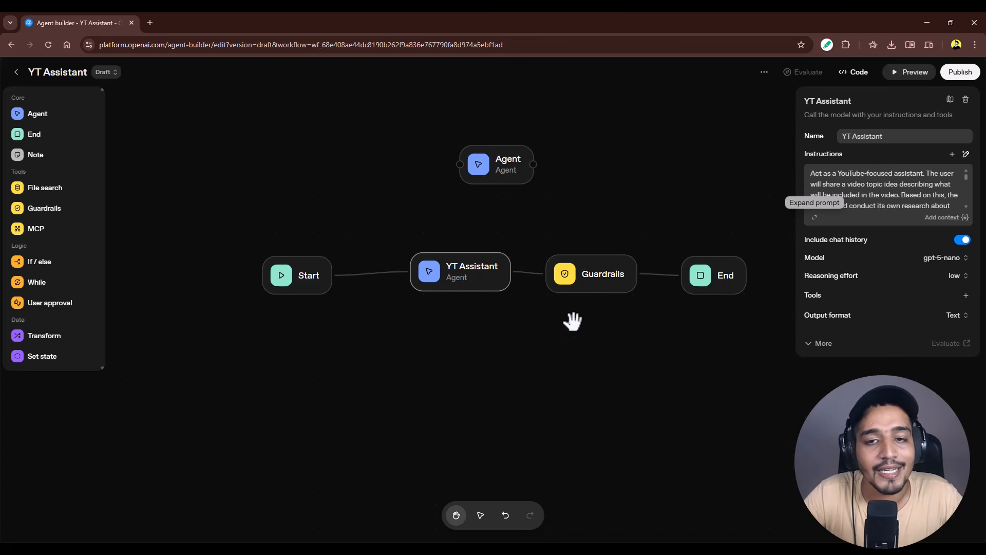
Examine the entity types offered by the Guardrails node's personally identifiable information settings, from common to country-specific, and cancel without changes.
click(588, 289)
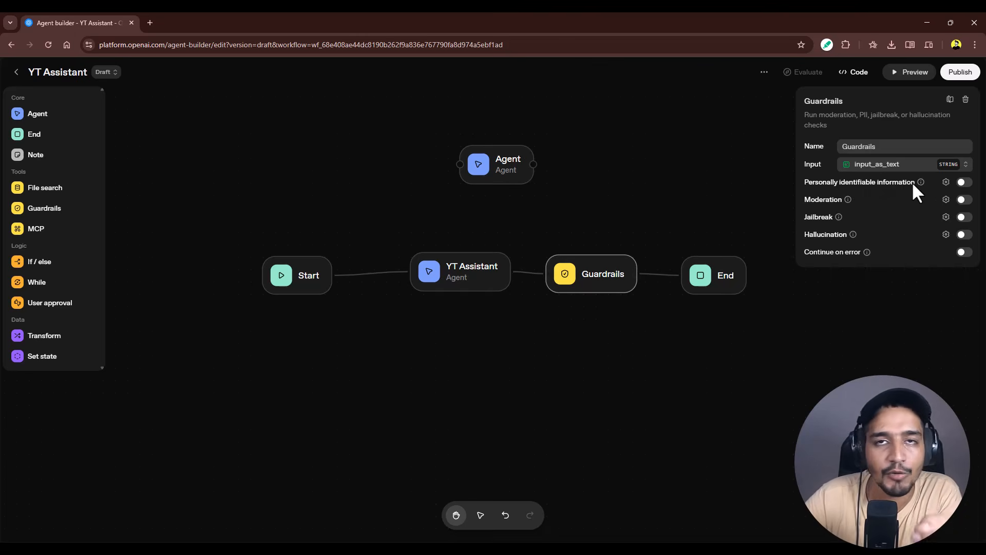
click(945, 182)
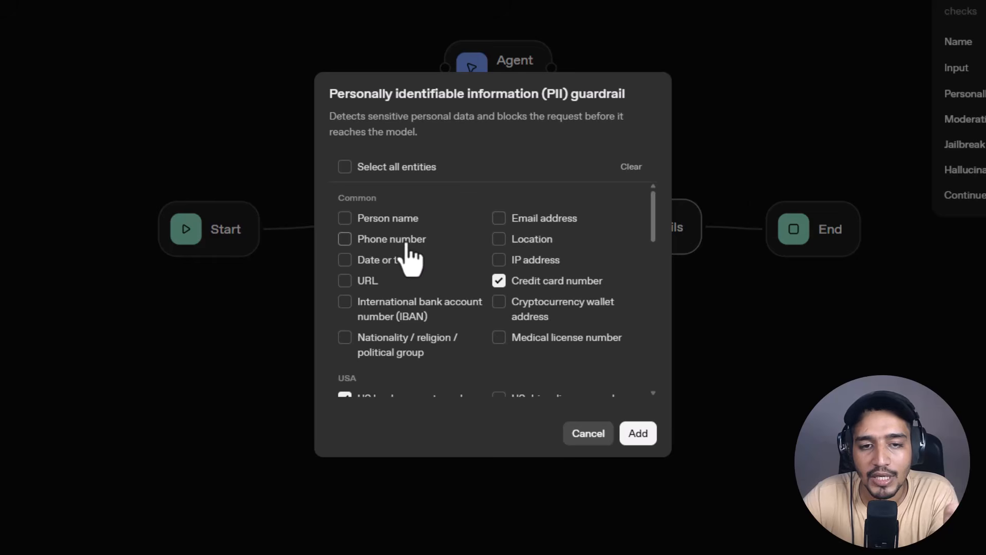
scroll(402, 278, down, 5)
scroll(401, 269, down, 8)
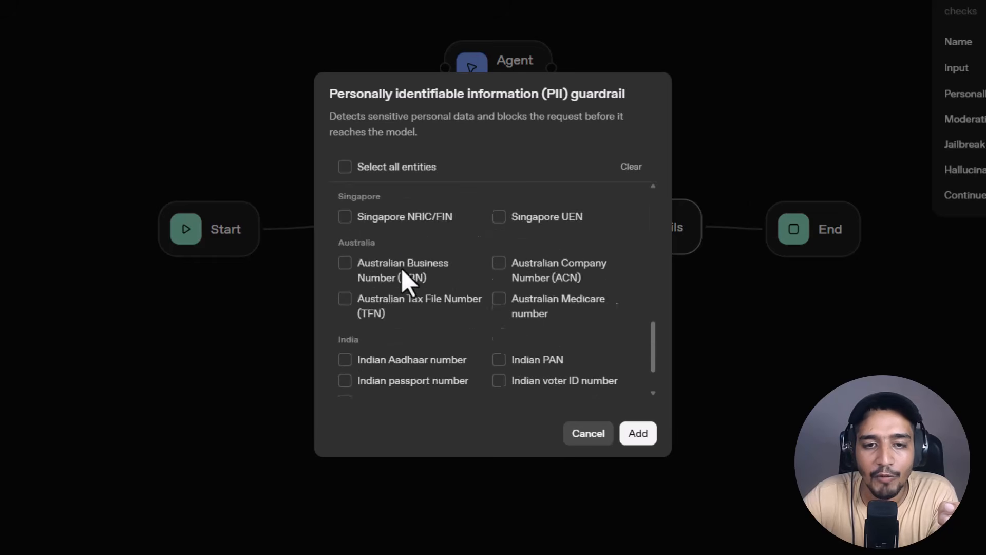
scroll(402, 269, up, 15)
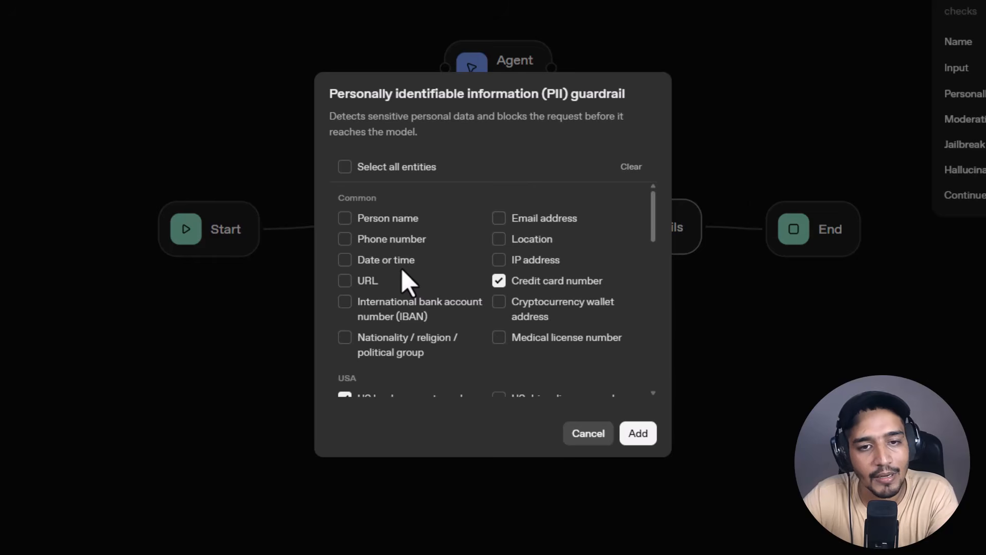
scroll(403, 272, down, 7)
scroll(405, 276, down, 3)
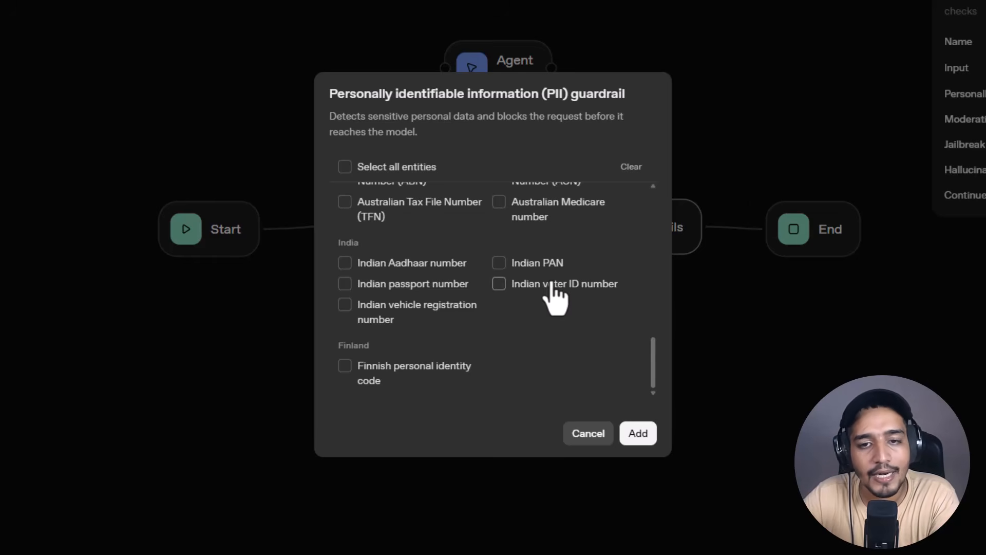
scroll(555, 297, up, 5)
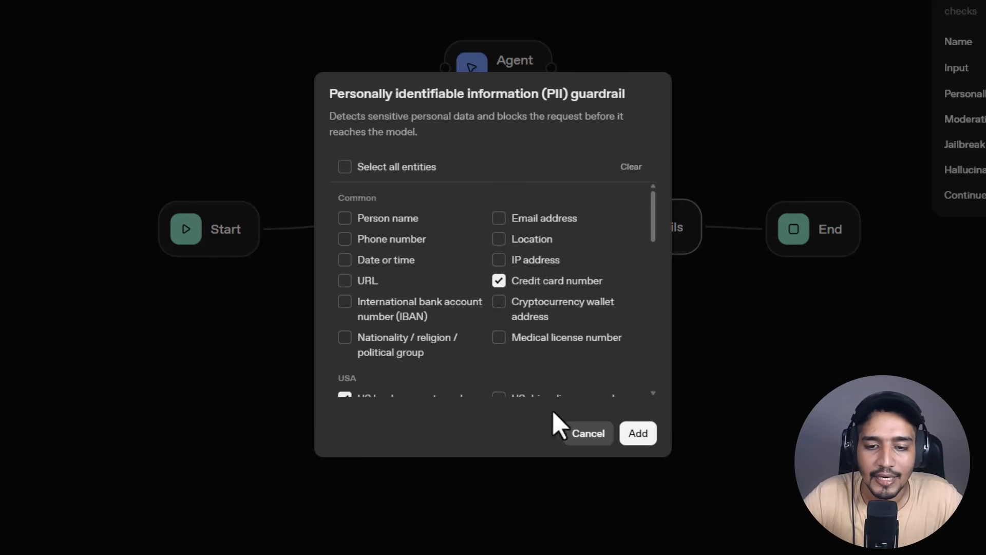
click(579, 438)
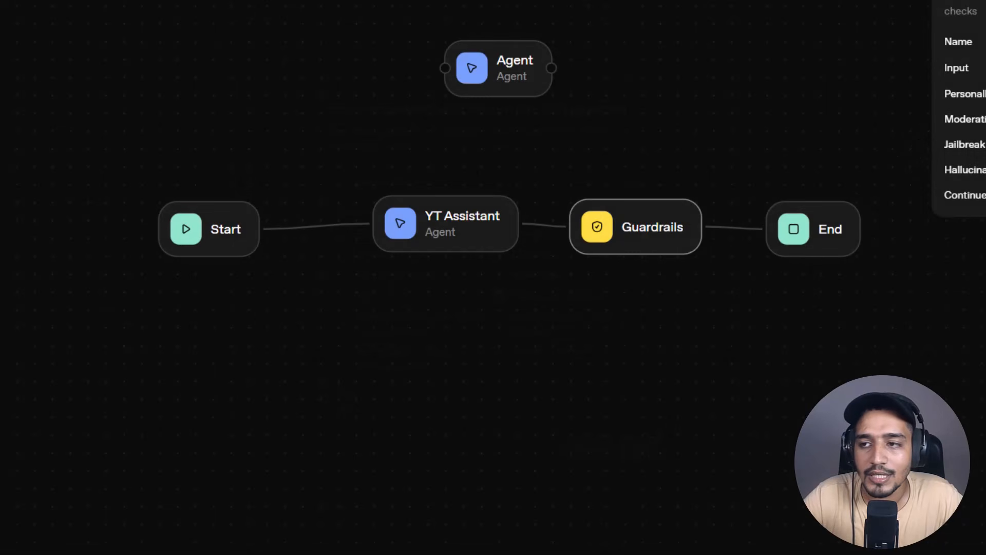
Examine the content categories in the Guardrails node's Moderation settings and cancel without changes.
click(982, 119)
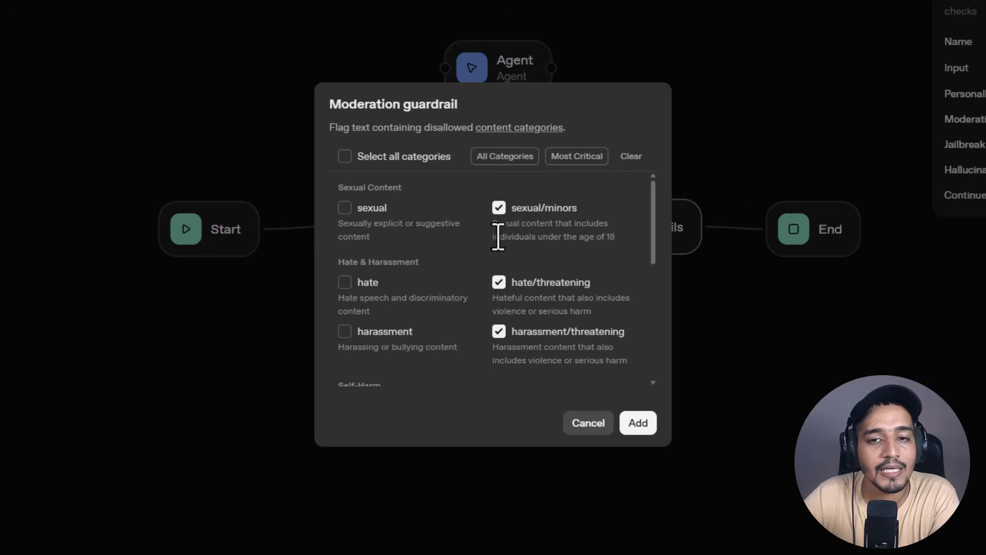
scroll(445, 223, down, 5)
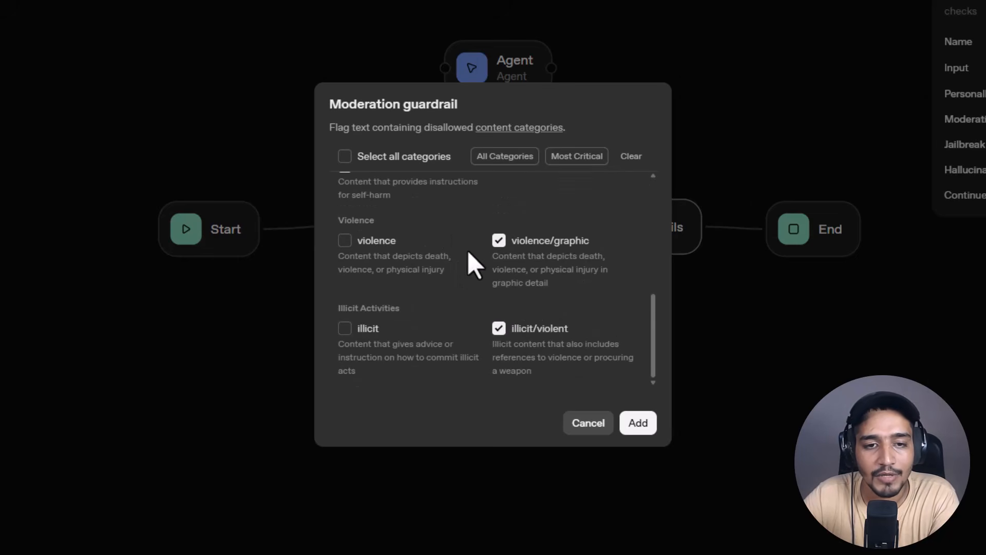
scroll(467, 251, up, 5)
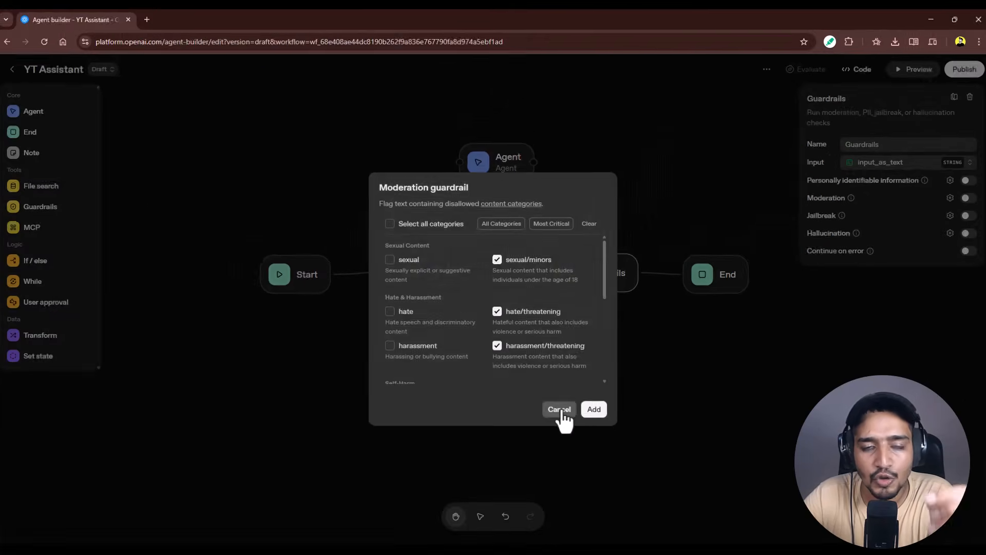
click(560, 409)
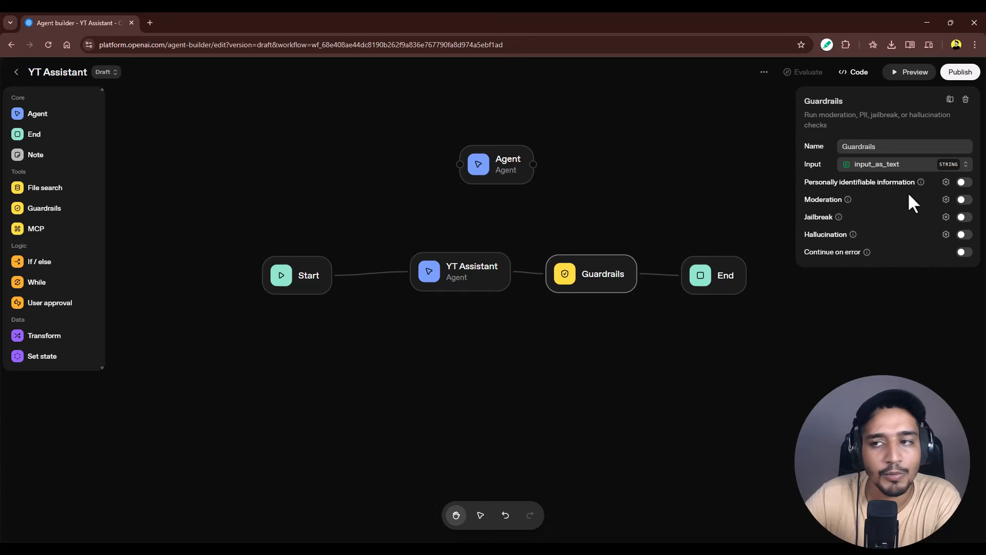
Enable the personally identifiable information check on the Guardrails node.
click(966, 183)
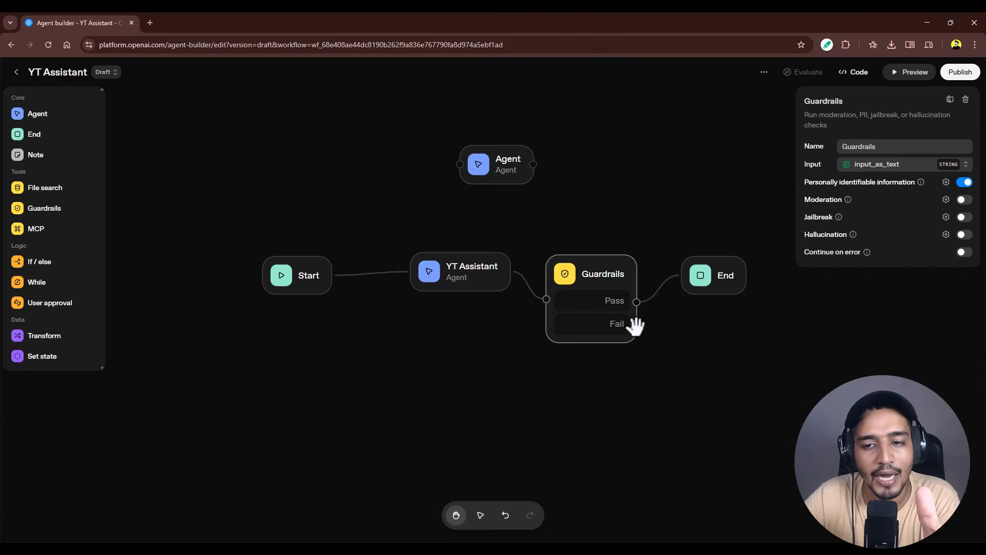
Examine the Guardrails node's Jailbreak settings, trying confidence thresholds of 8% and 76%, and cancel without changes.
click(946, 218)
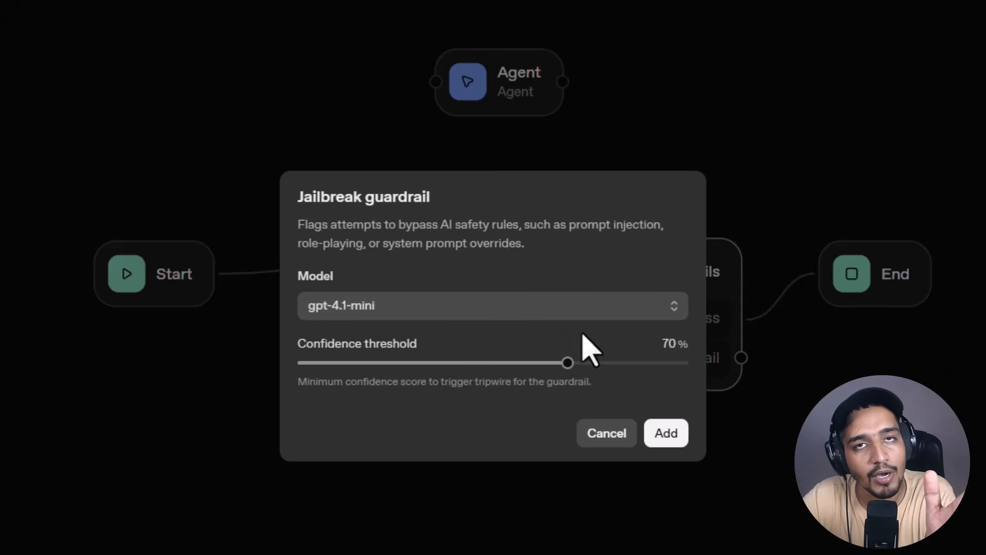
drag(568, 359, 324, 366)
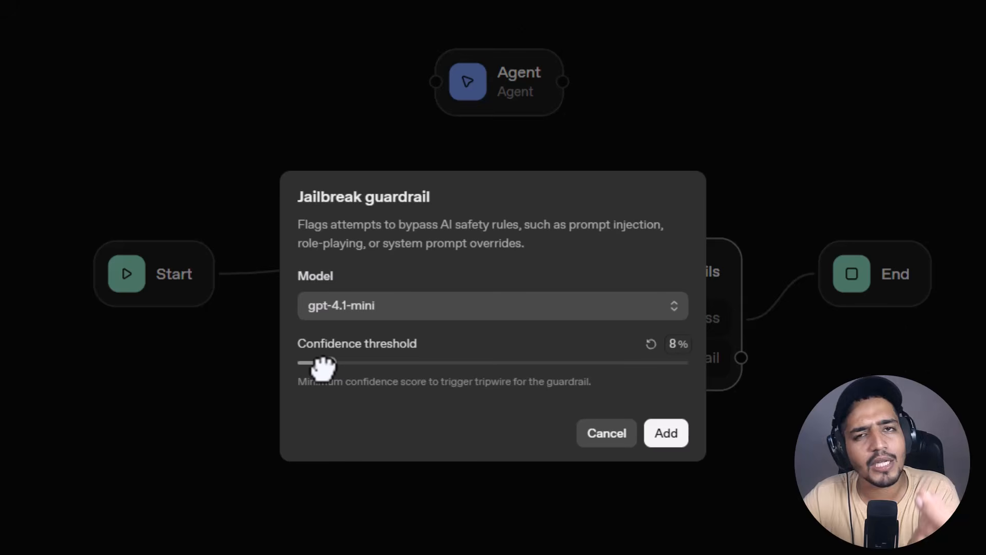
drag(324, 366, 593, 389)
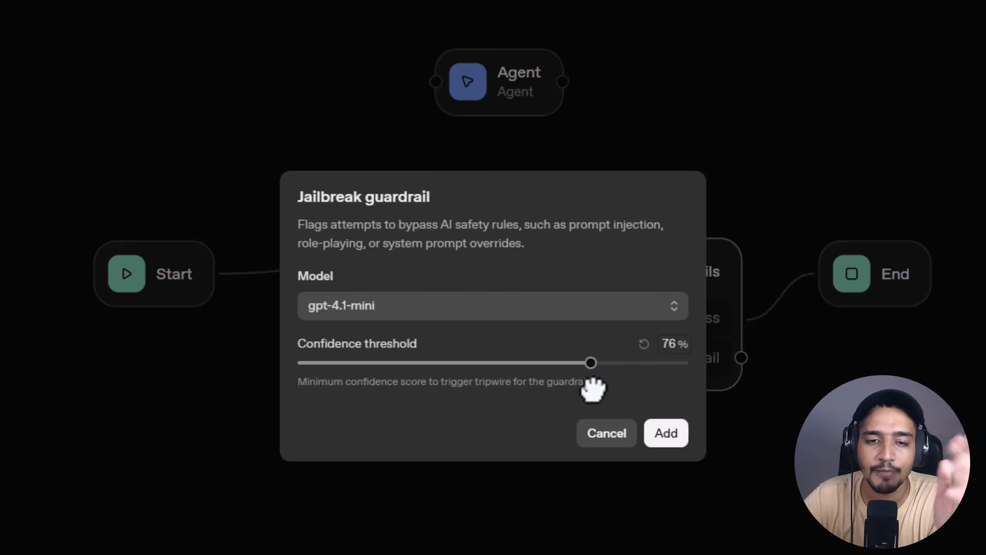
click(598, 436)
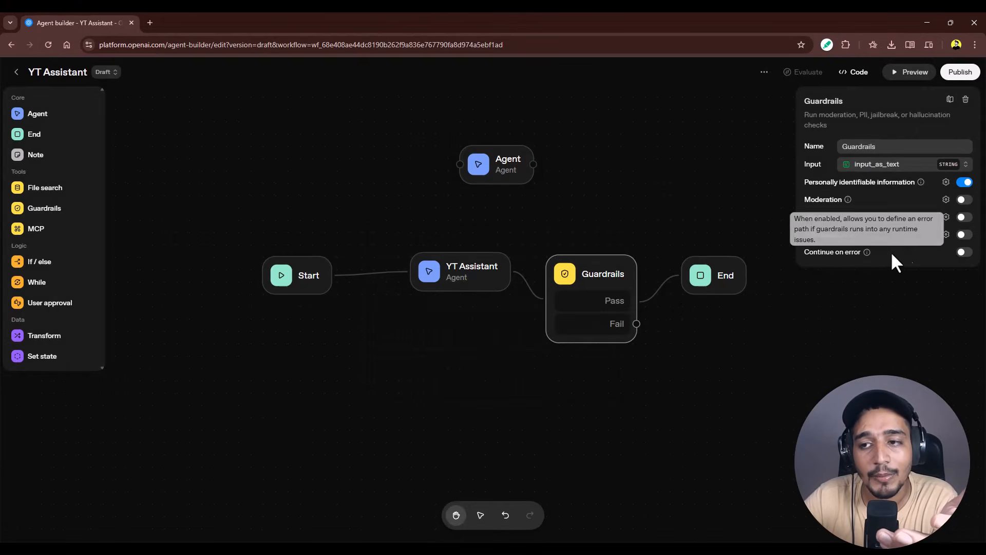
Enable Continue on error for the Guardrails node to give it an Error path, and close its settings.
click(964, 252)
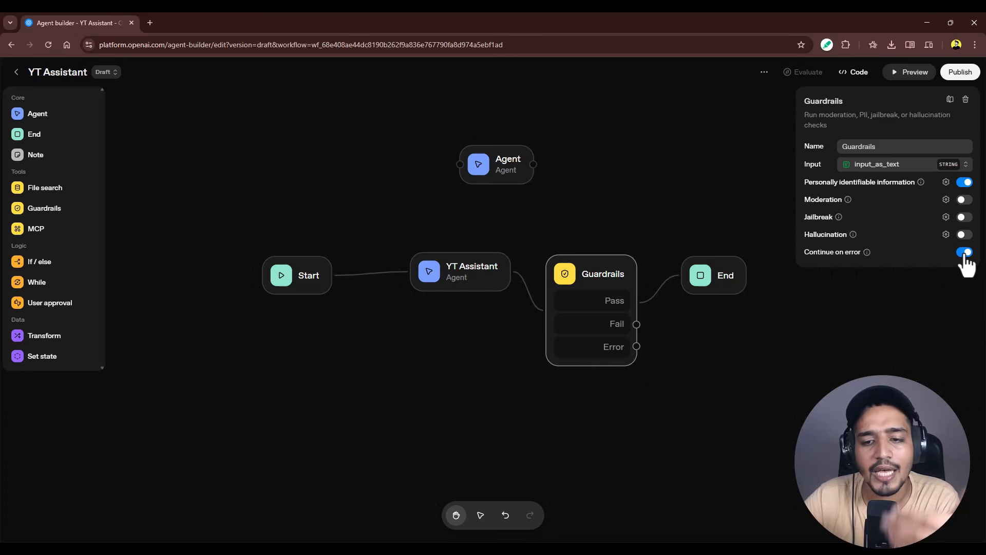
click(639, 349)
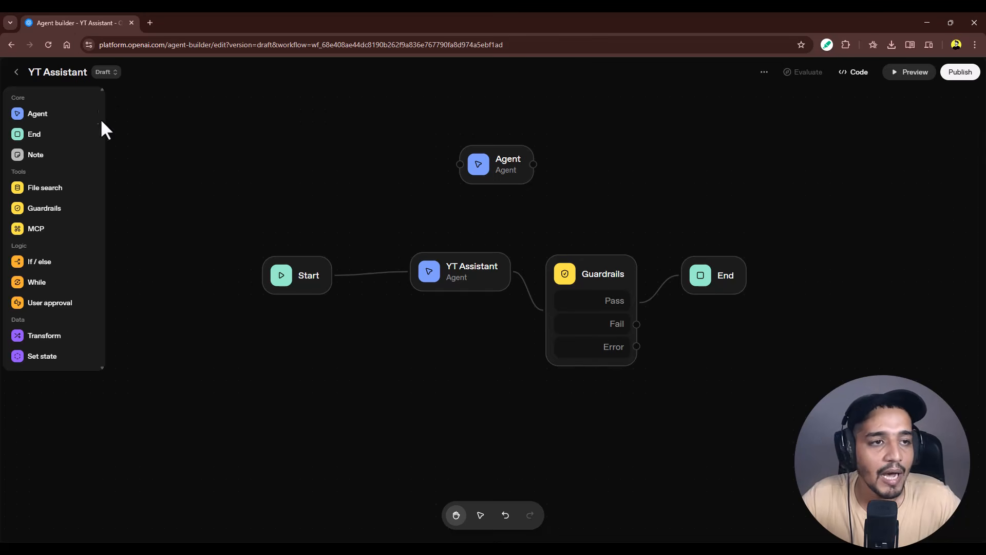
Add a sticky note to the canvas, place it above the Guardrails node beside the second Agent, and make it slightly shorter.
click(36, 155)
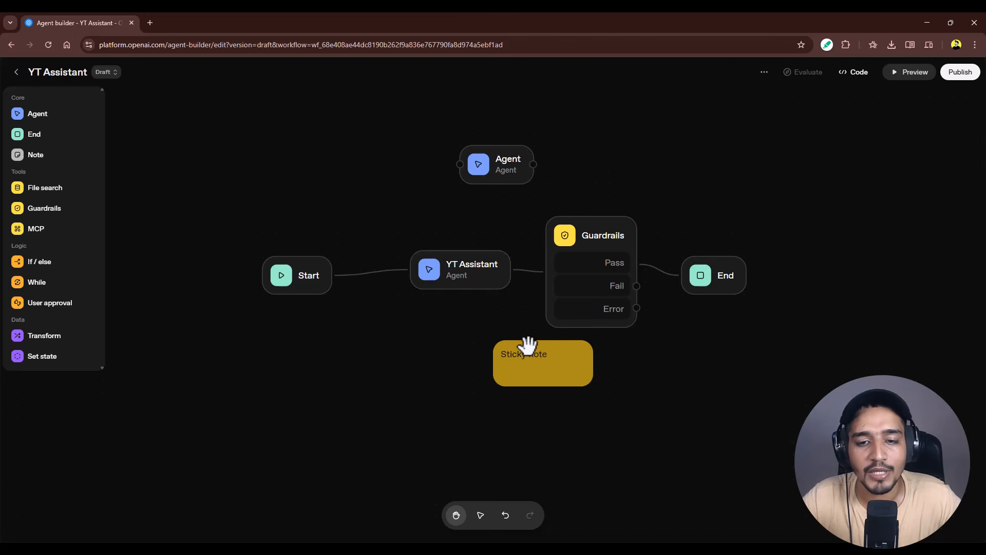
drag(528, 341, 596, 119)
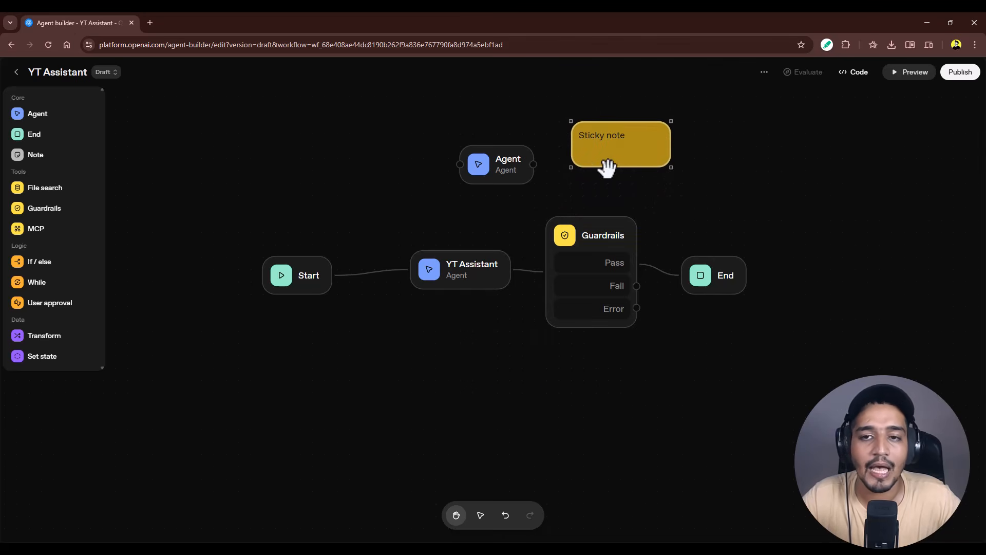
mouse_move(617, 167)
mouse_down()
mouse_move(616, 211)
mouse_move(619, 163)
mouse_up()
click(617, 136)
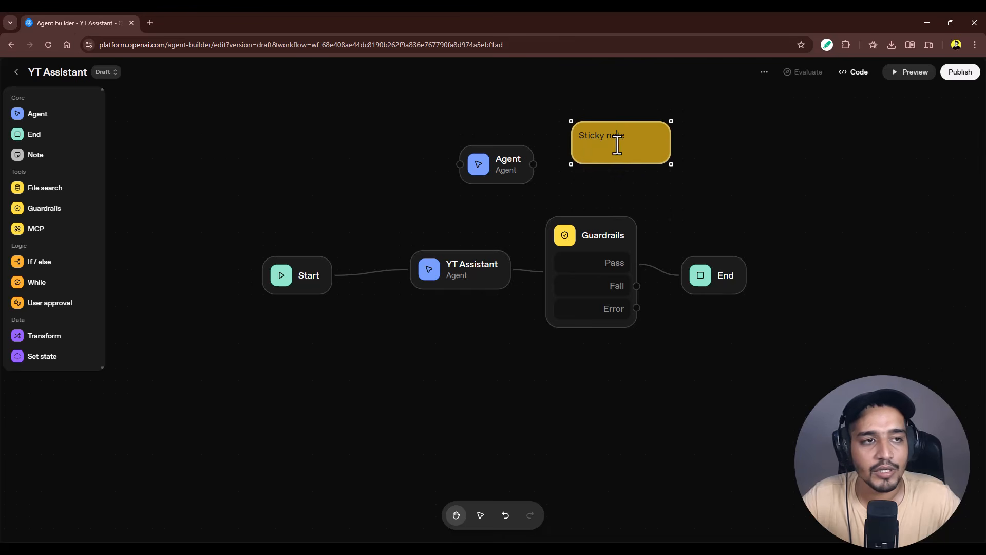
Add a File Search node below the Guardrails node and show its settings.
click(40, 188)
click(538, 349)
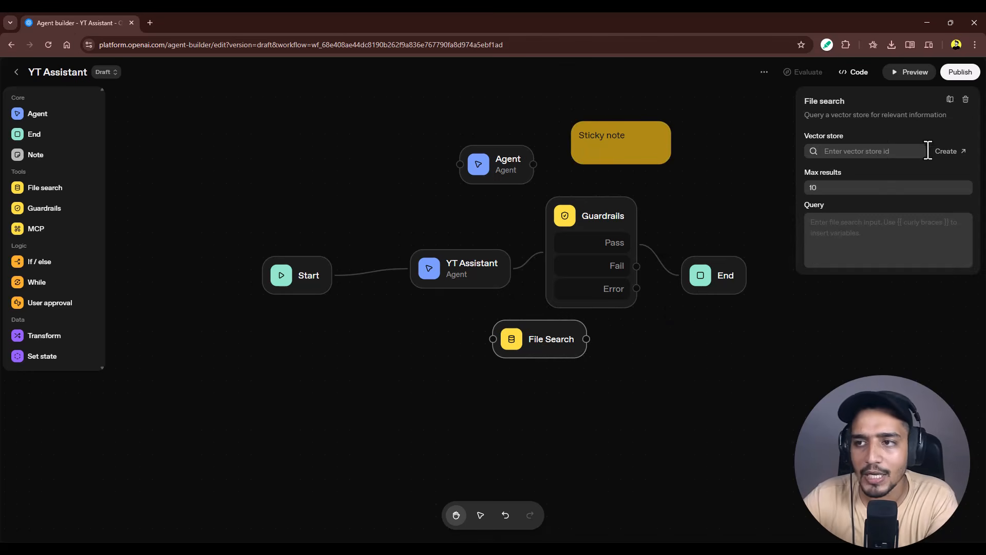
Look at the vector store creation page, return to the workflow, and check the File Search node's vector store and query fields.
click(956, 152)
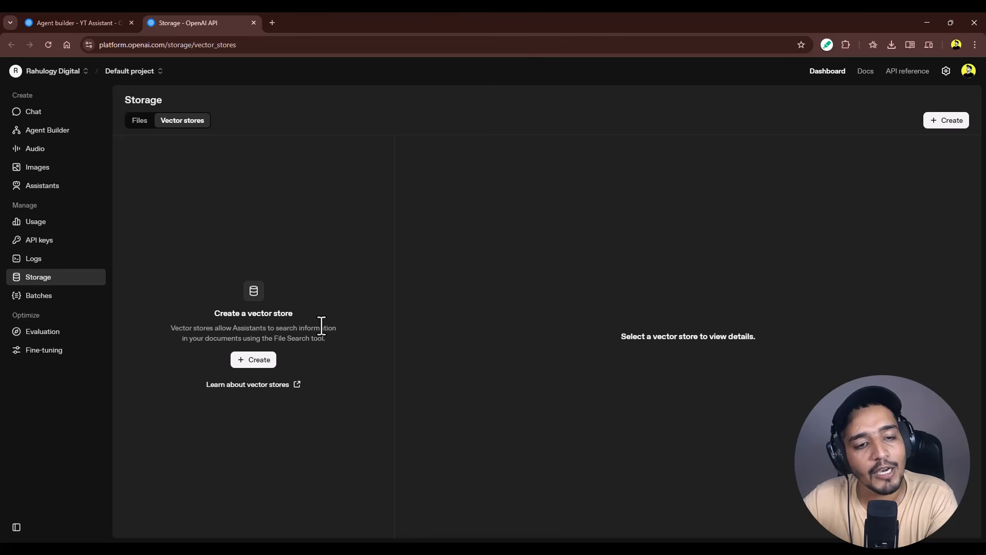
click(89, 22)
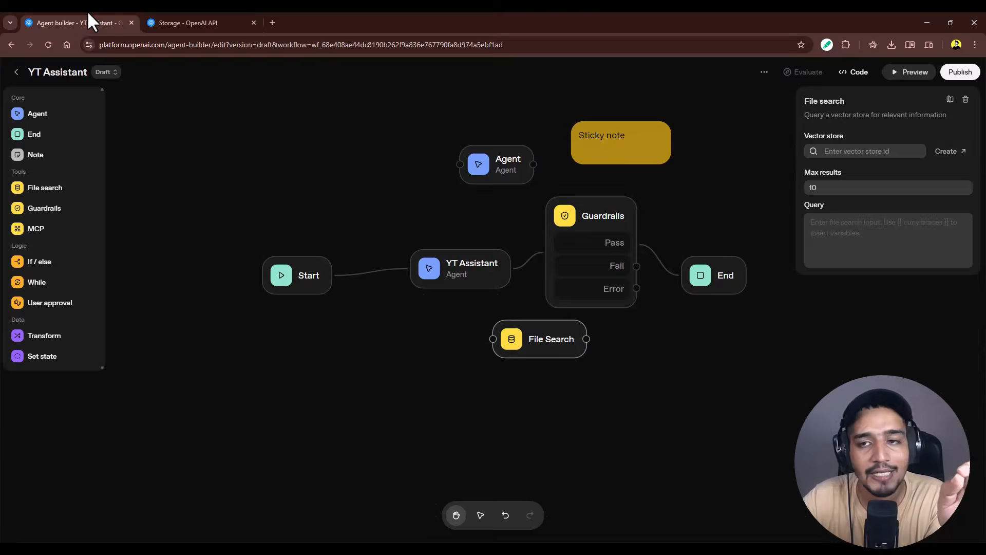
click(880, 152)
click(871, 228)
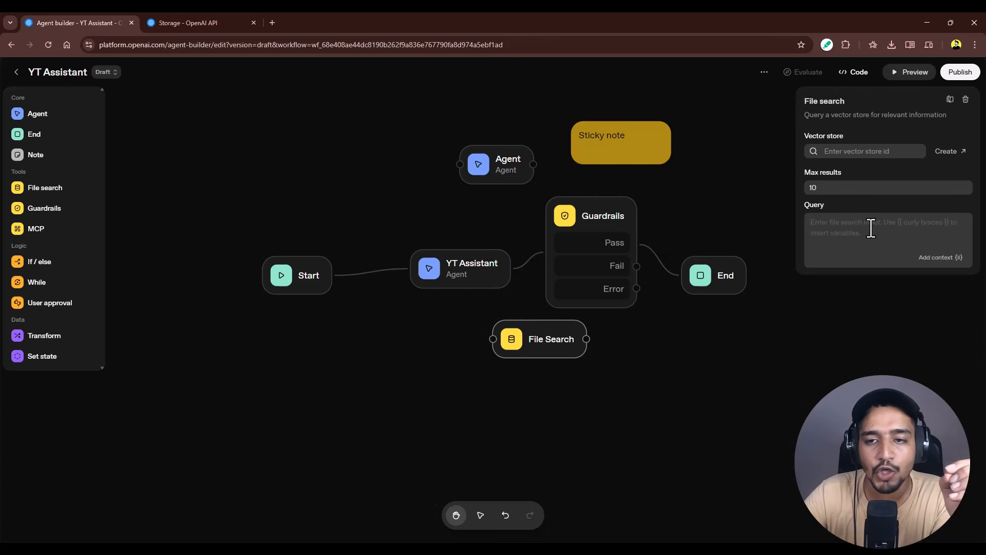
click(849, 327)
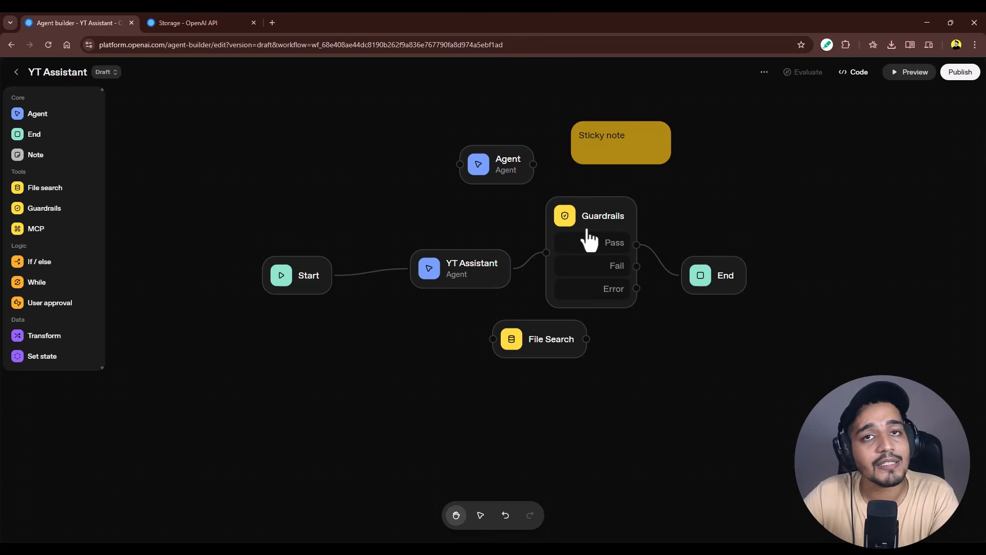
Review the workflow's export code, reading the full Agents SDK TypeScript code and the ChatKit embedding details, and close it.
click(854, 72)
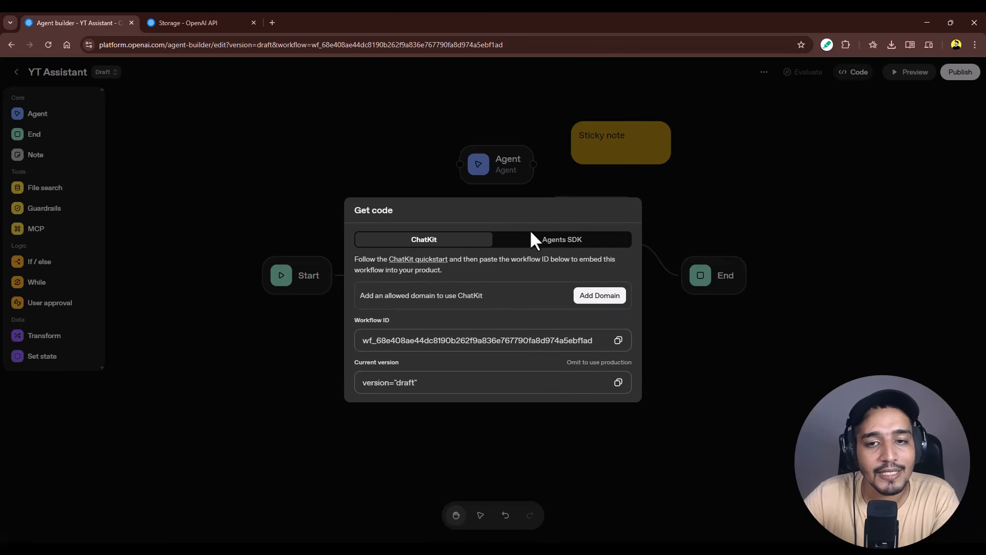
click(537, 240)
scroll(454, 256, down, 15)
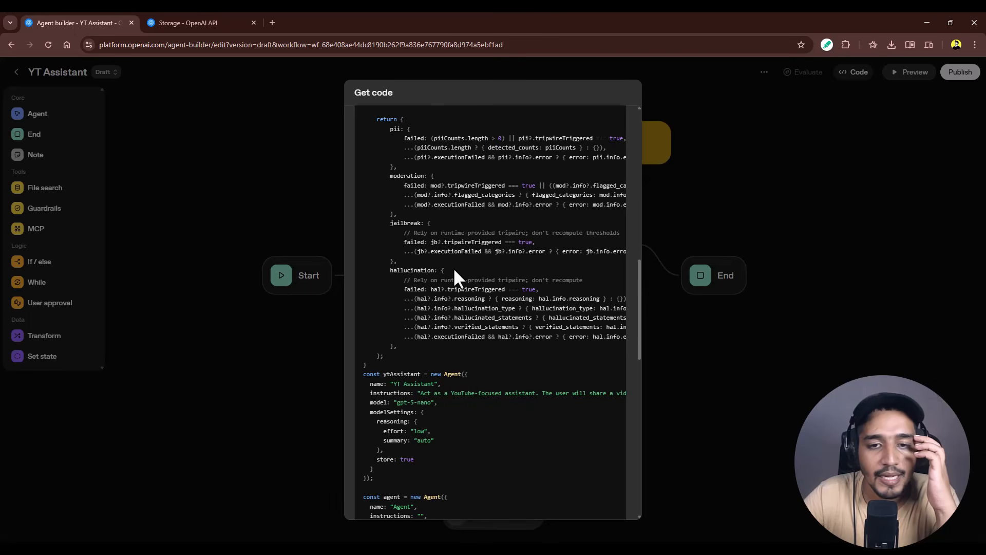
scroll(454, 271, down, 15)
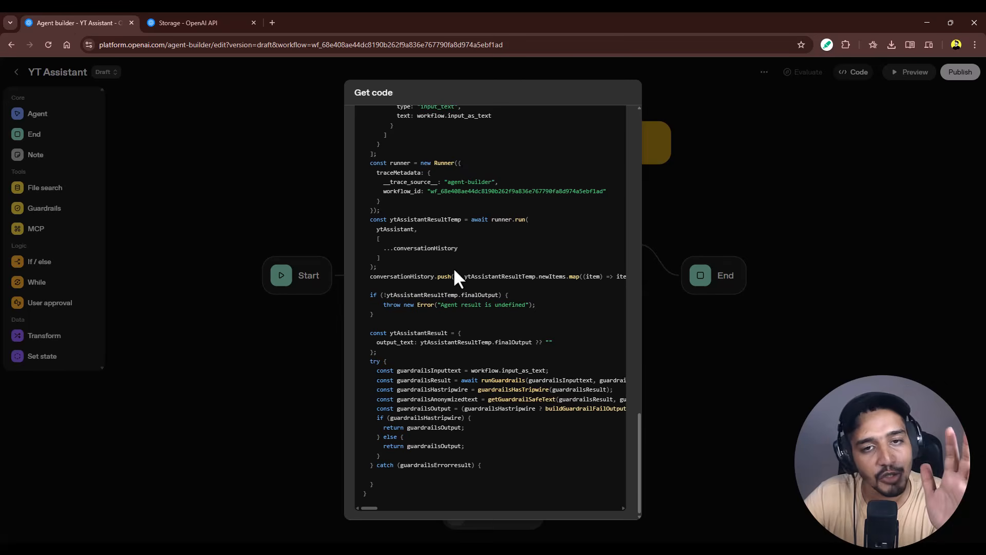
scroll(454, 270, up, 20)
scroll(454, 271, up, 1)
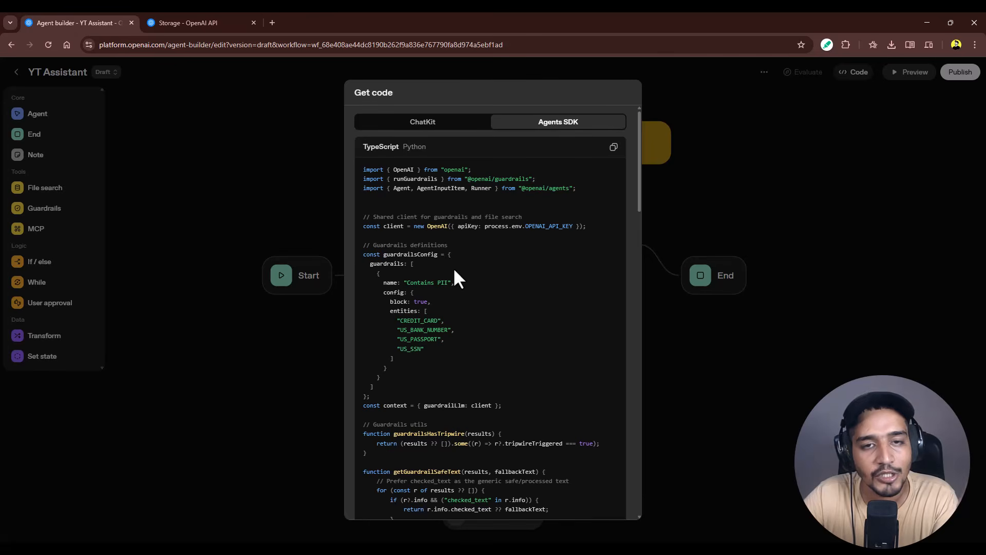
click(428, 126)
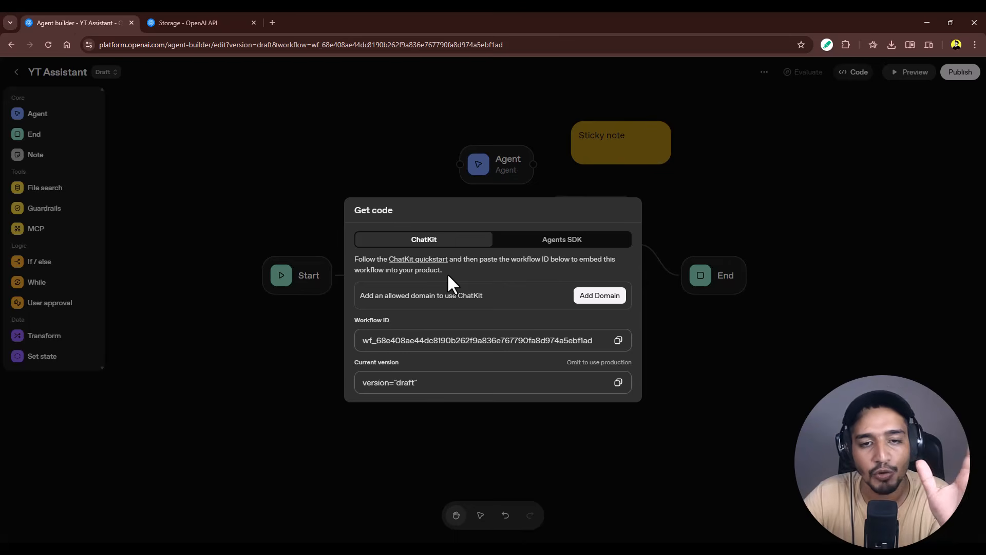
click(400, 160)
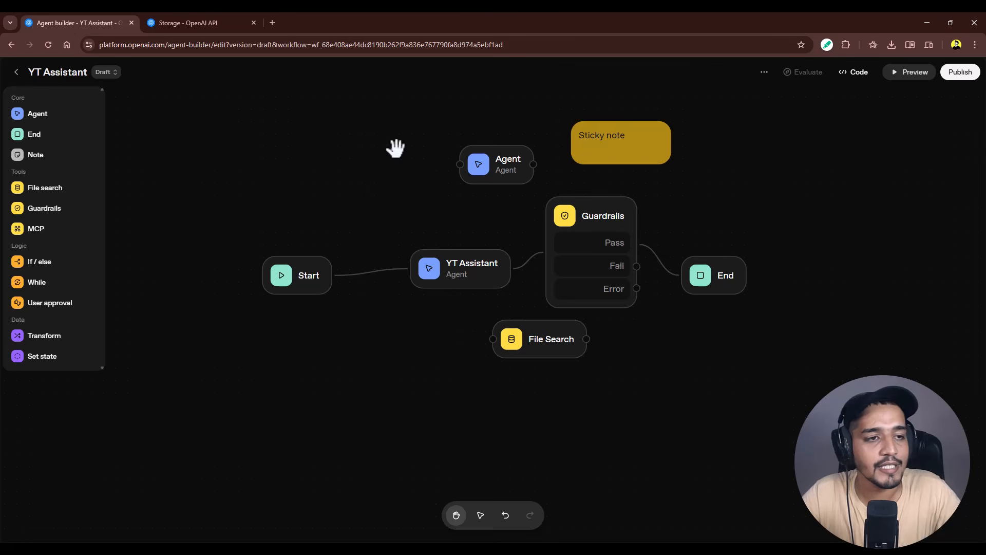
Add an MCP node and place it to the right of the Guardrails node, above the End node.
click(39, 230)
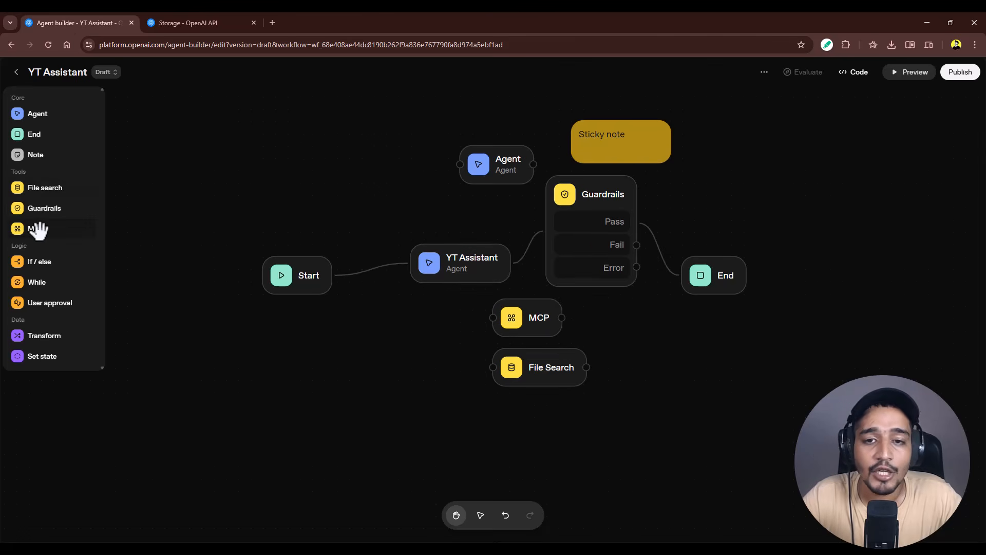
drag(521, 329, 749, 189)
Browse the MCP servers offered for the MCP node, checking the Outlook Calendar connection form and the third-party servers.
click(892, 217)
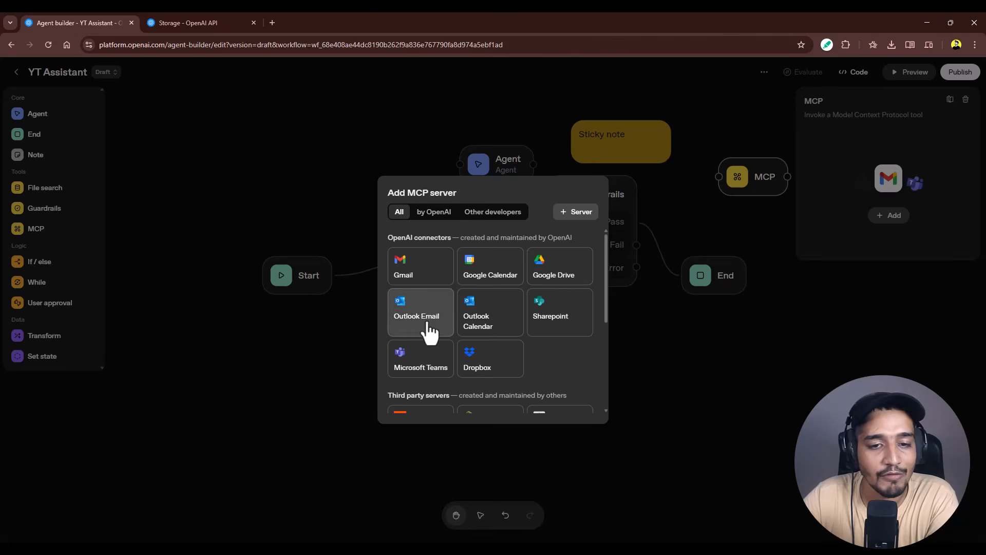
click(485, 339)
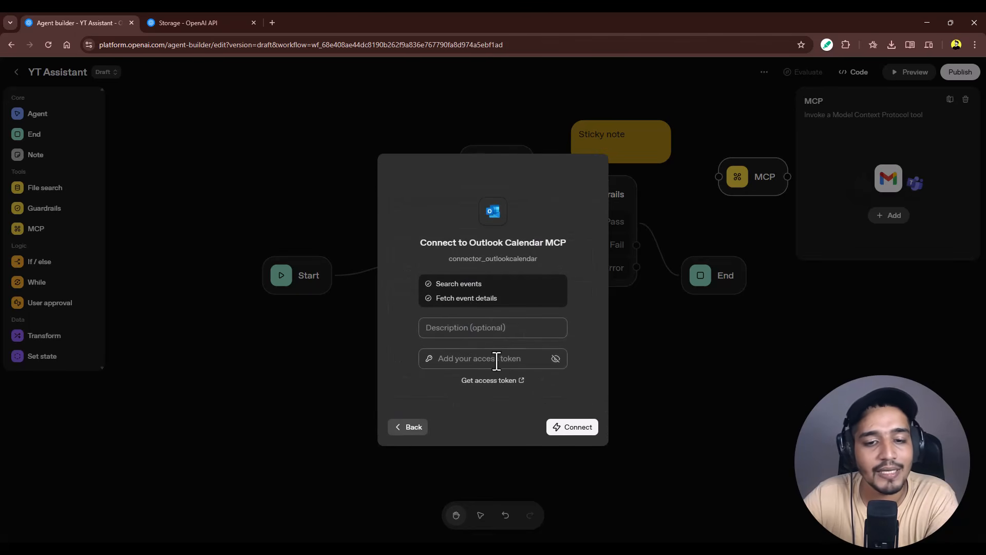
click(405, 429)
scroll(480, 375, down, 3)
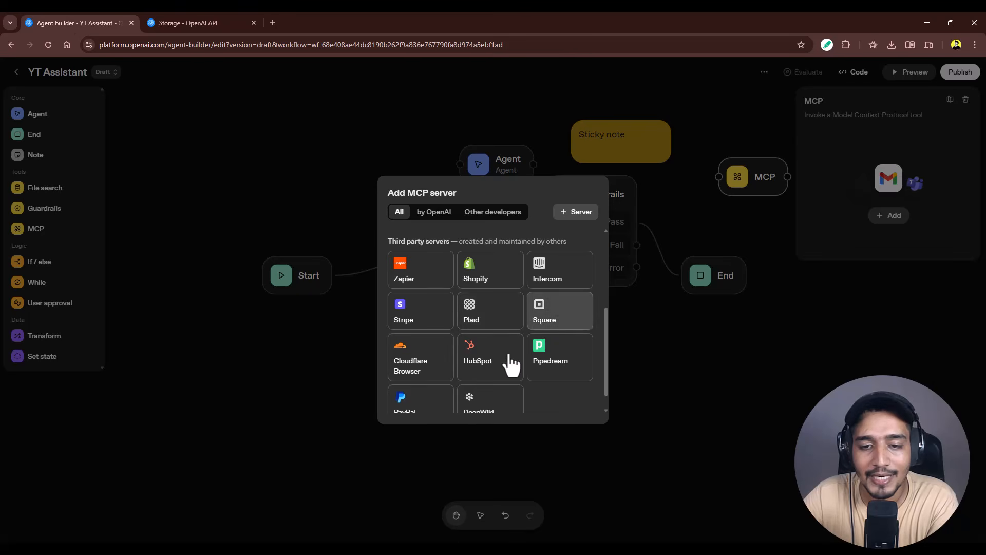
Examine the connection form for a custom MCP server, review the server list again, and close it without adding one.
click(579, 215)
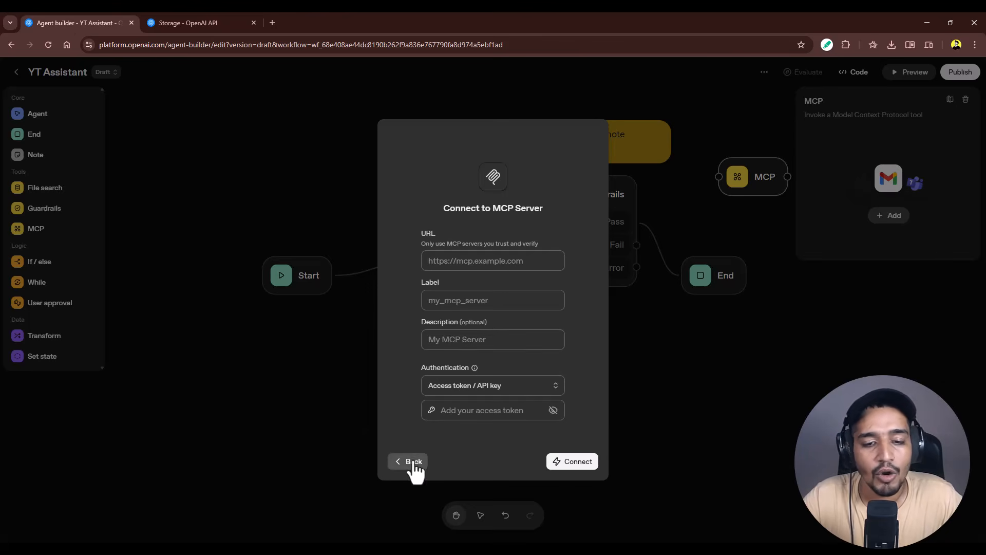
click(479, 412)
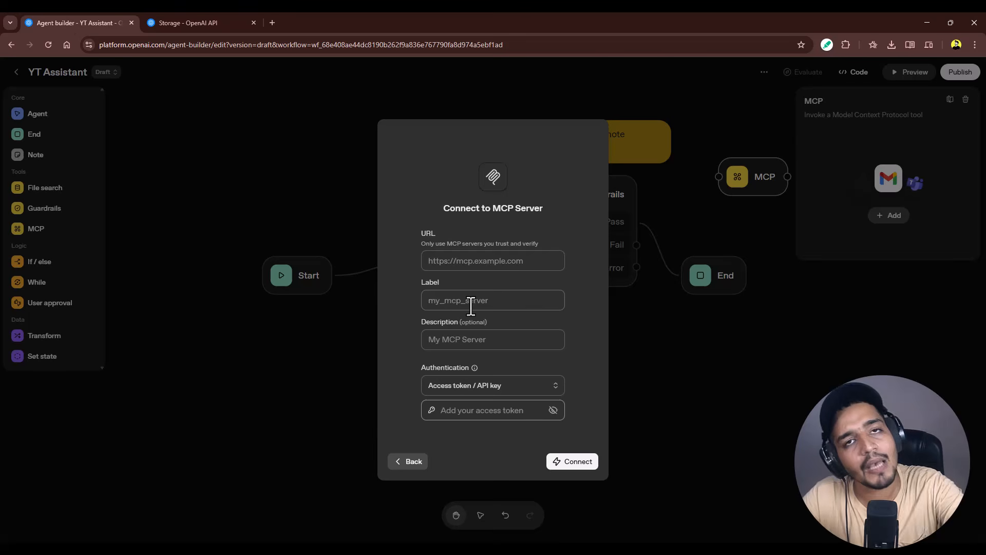
click(414, 462)
scroll(493, 359, down, 5)
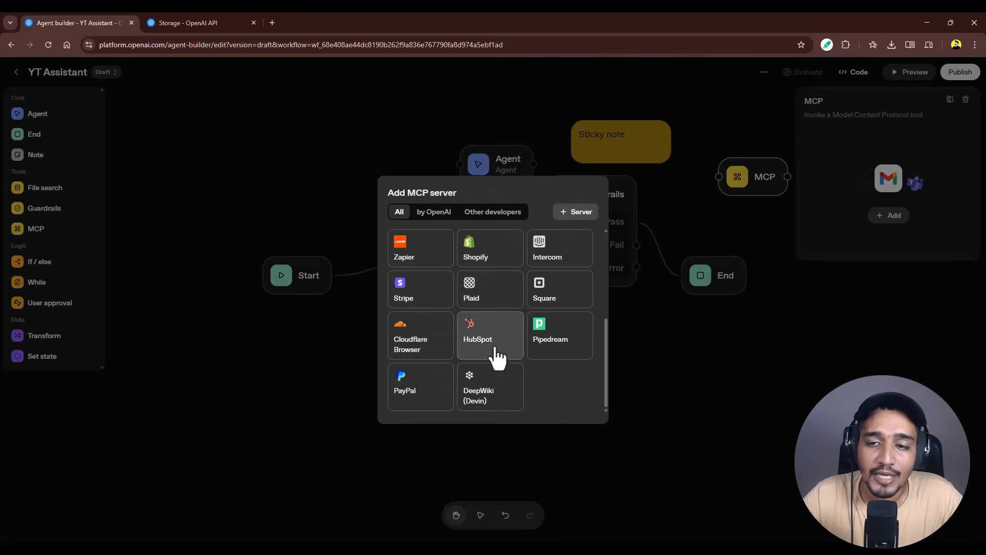
scroll(495, 347, up, 5)
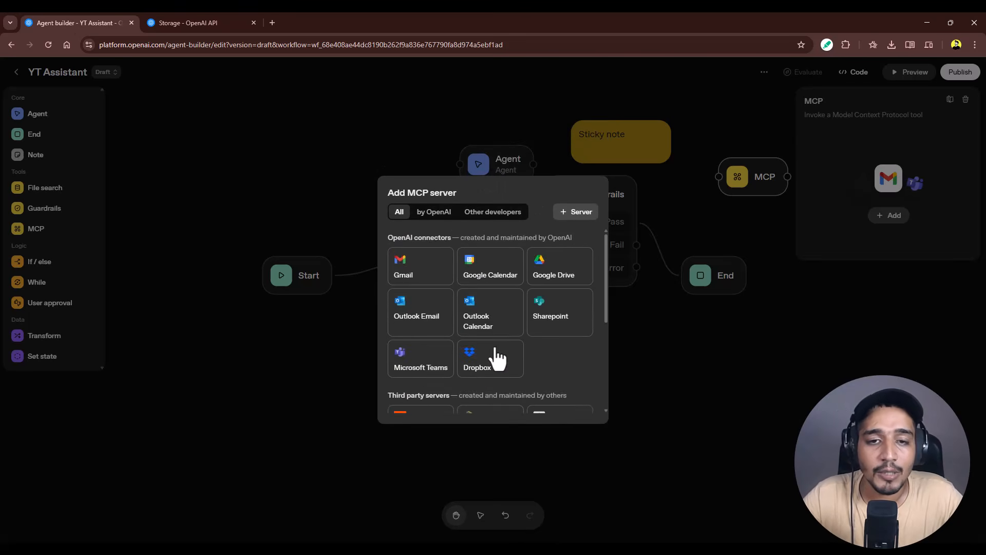
click(652, 334)
Move the MCP node closer to the End node, directly above it, and deselect it.
drag(762, 195, 725, 232)
click(780, 283)
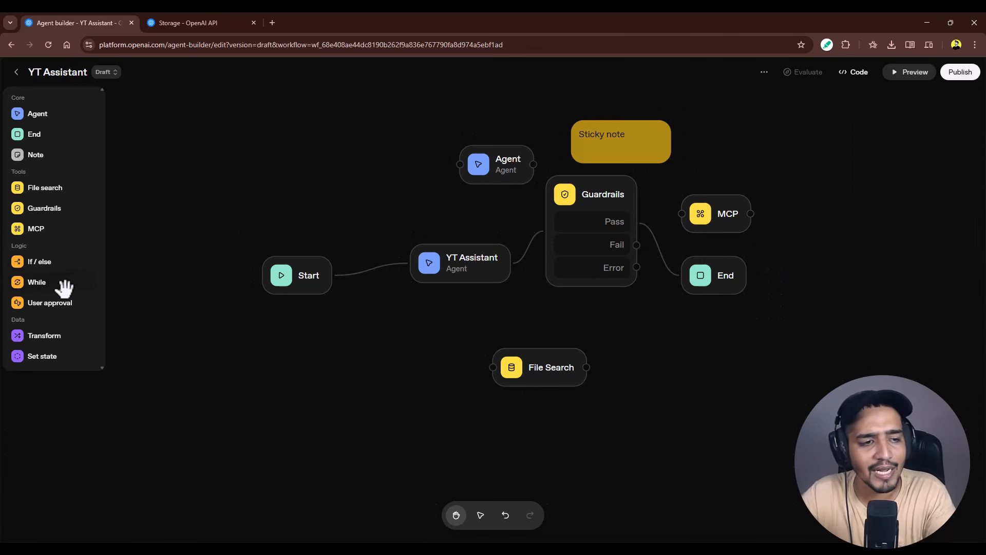
Add a User approval node to the right of the End node and connect the MCP node's output to it.
click(56, 303)
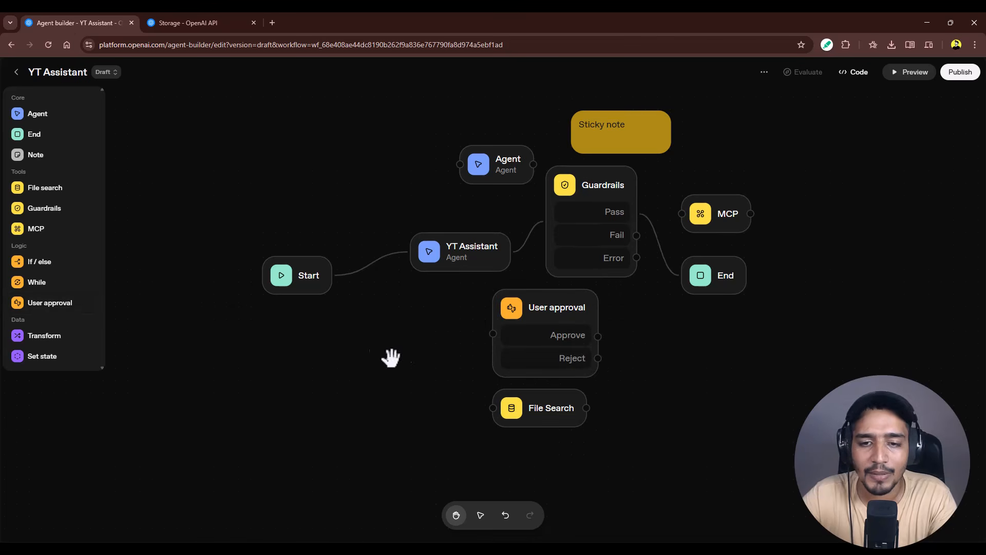
mouse_move(528, 318)
mouse_down()
mouse_move(830, 308)
mouse_move(825, 255)
mouse_up()
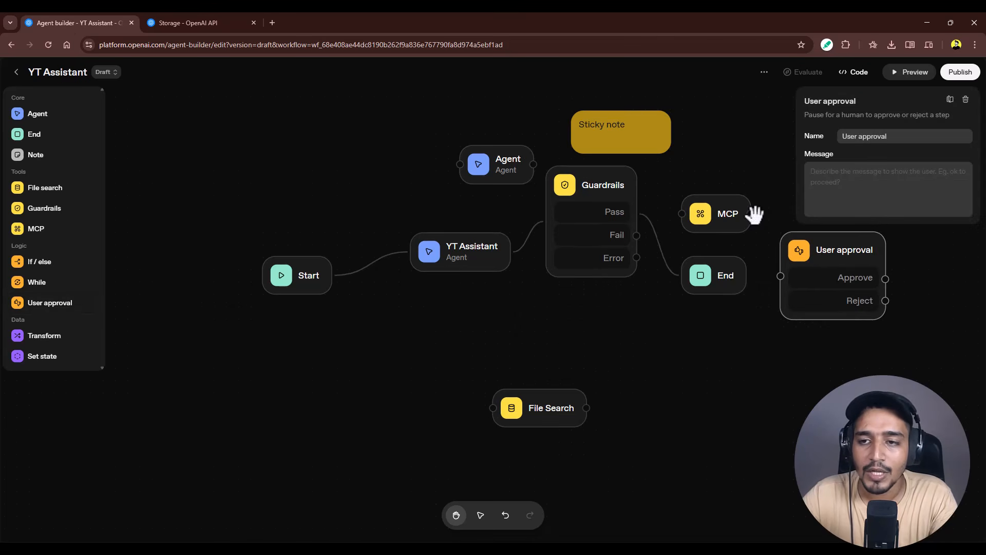
drag(750, 214, 791, 287)
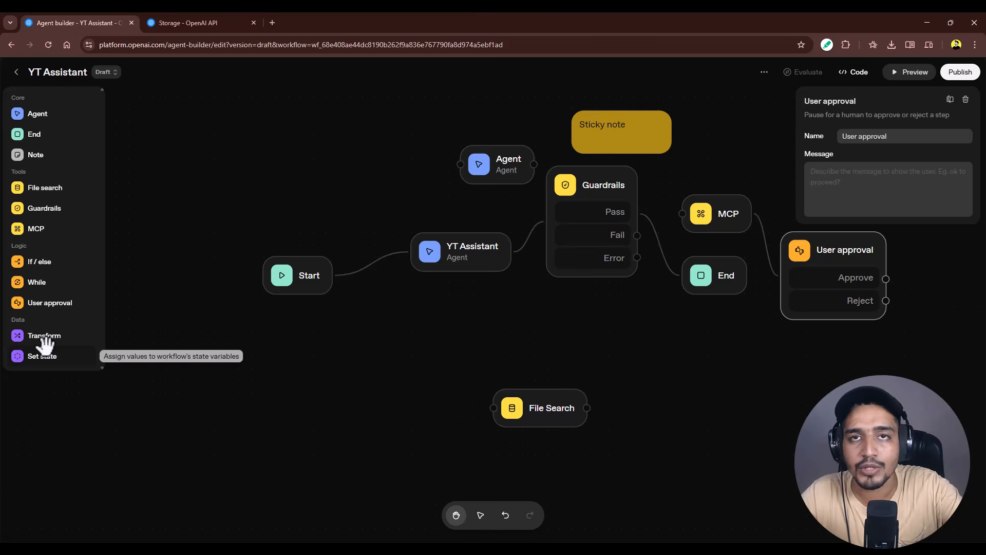
drag(534, 331, 462, 374)
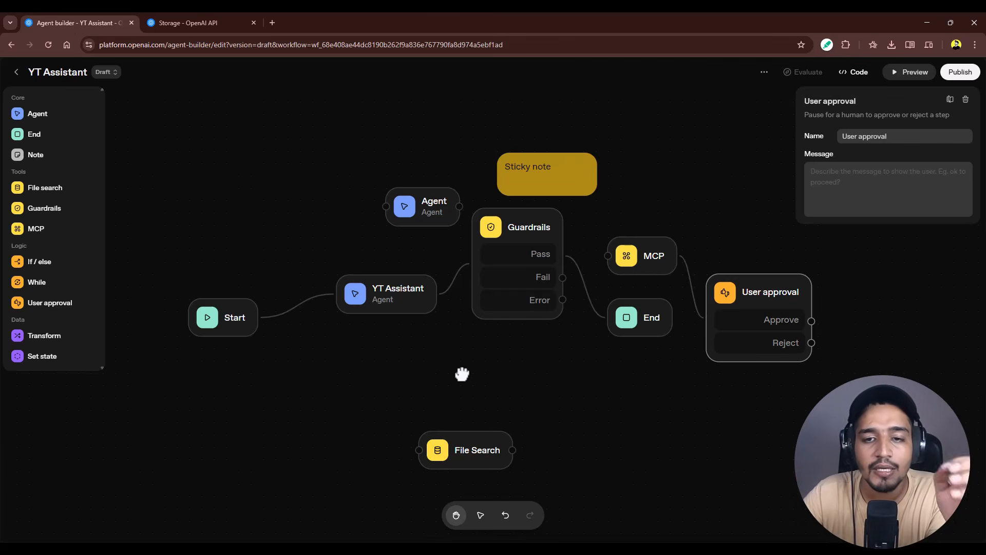
click(463, 373)
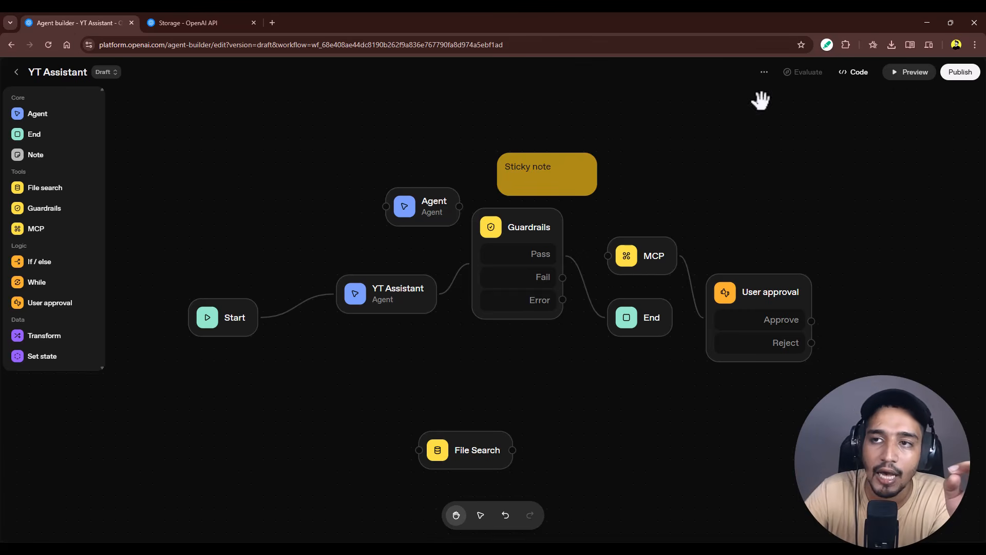
Open the workflow's code export and its ChatKit quickstart documentation, close the export dialog, and return to the documentation.
click(853, 73)
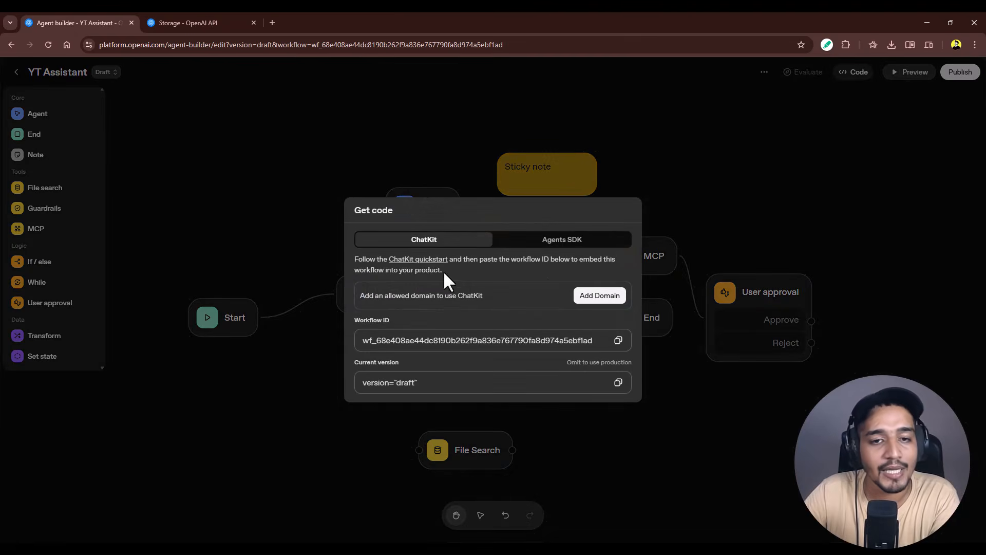
click(430, 260)
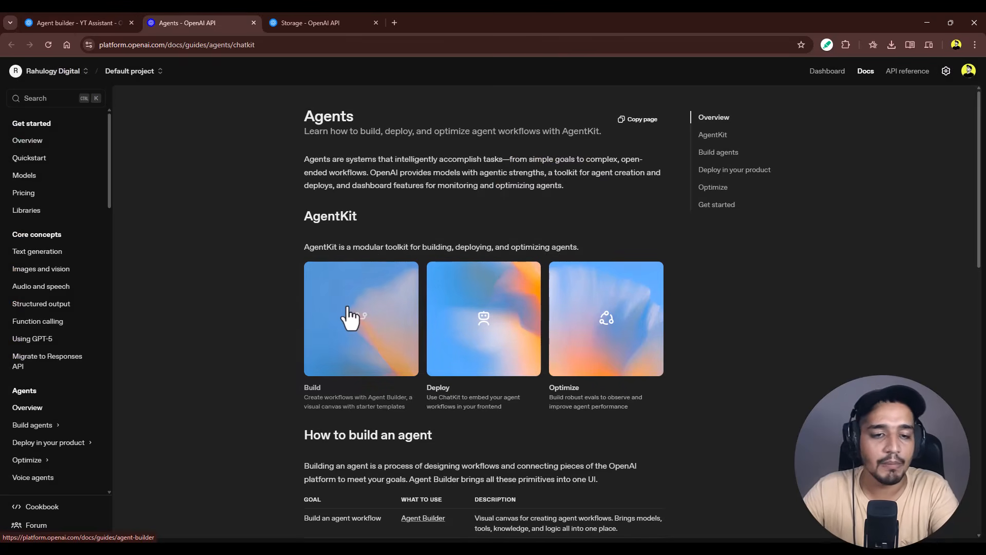
click(53, 22)
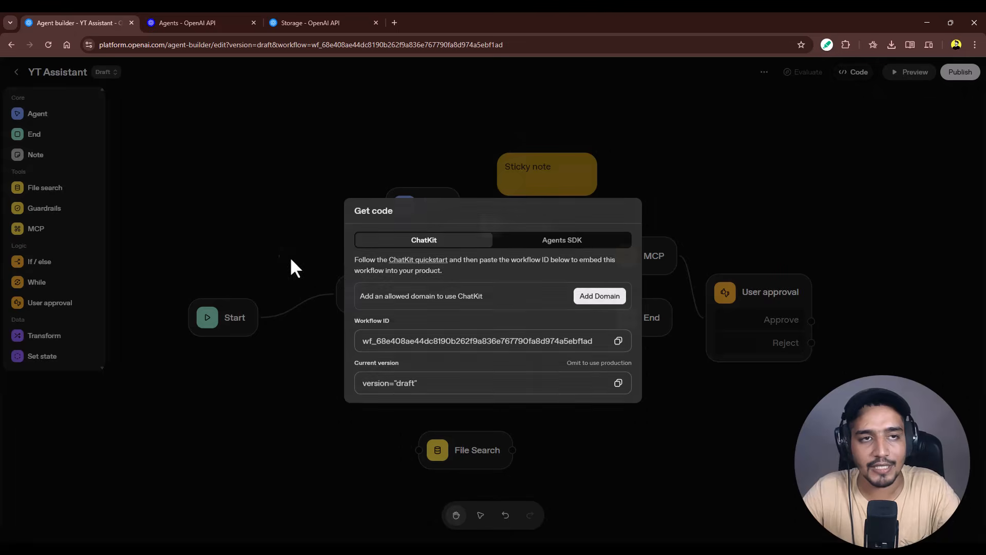
click(290, 260)
click(170, 22)
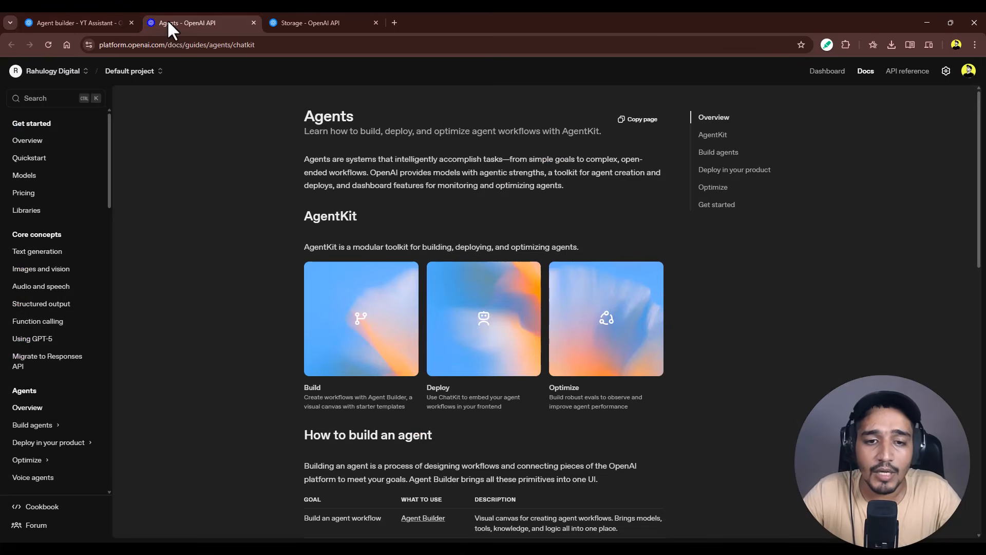
Examine the ChatKit guide from the Deploy section, including its workflow setup instructions and the server.py and chatkit.ts samples.
click(474, 322)
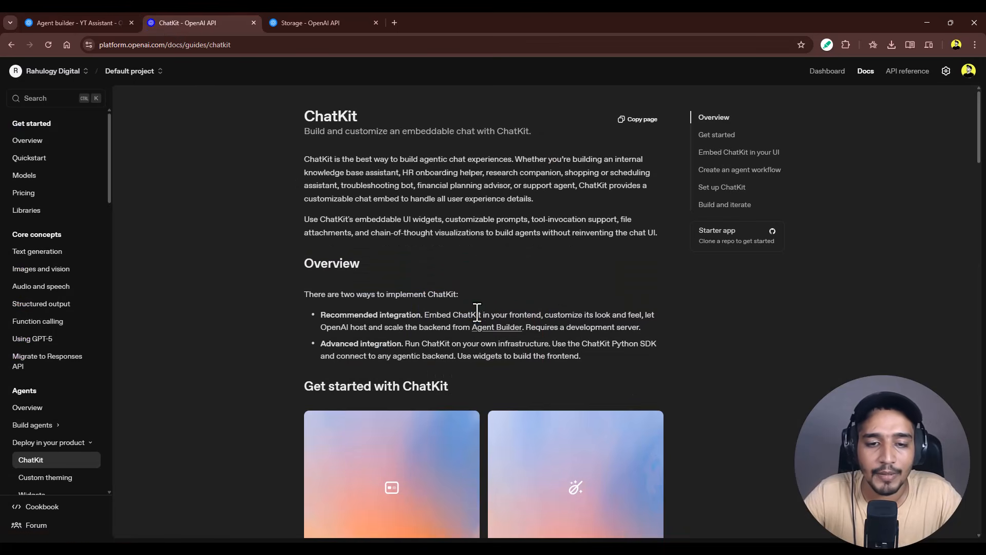
scroll(473, 316, down, 15)
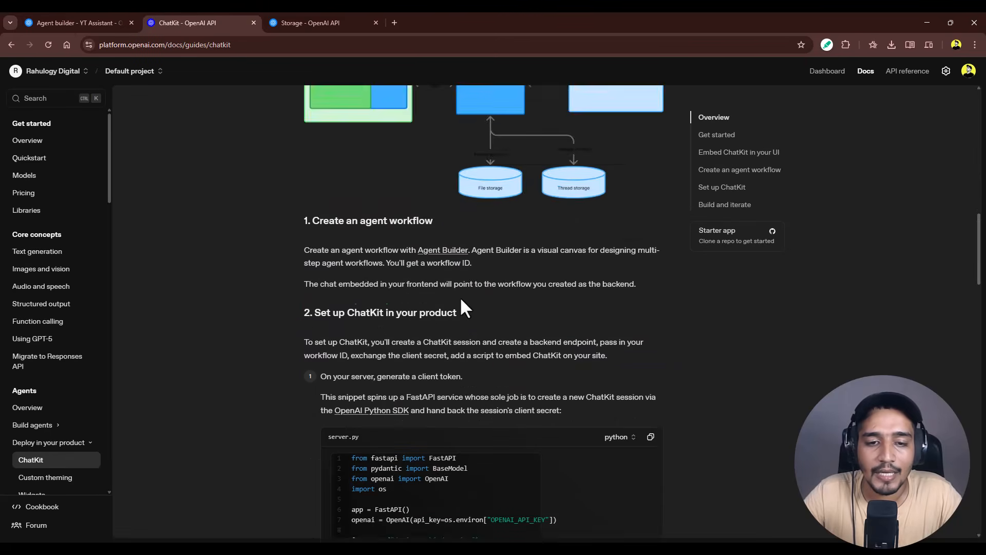
scroll(461, 300, down, 6)
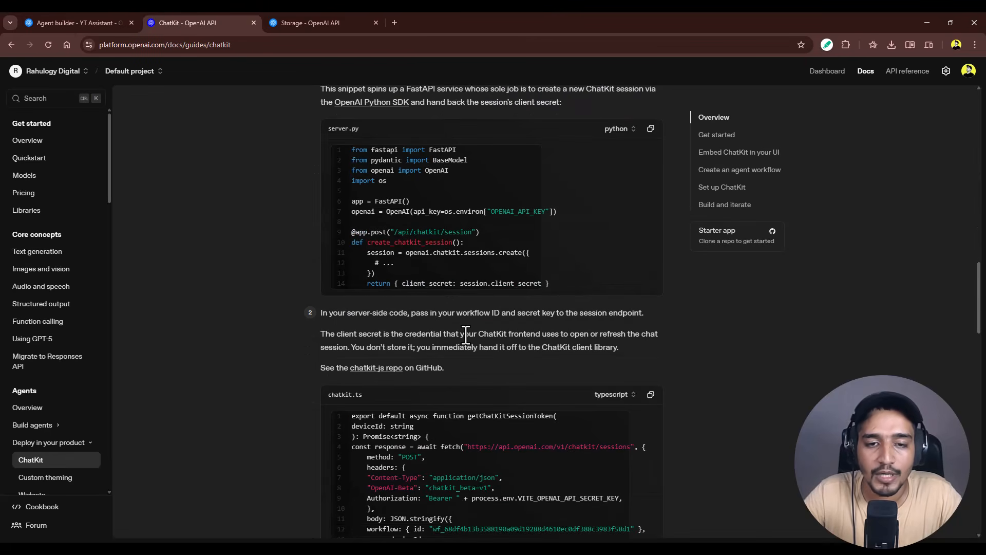
scroll(465, 334, down, 9)
scroll(462, 310, down, 15)
scroll(463, 311, down, 1)
scroll(459, 305, up, 20)
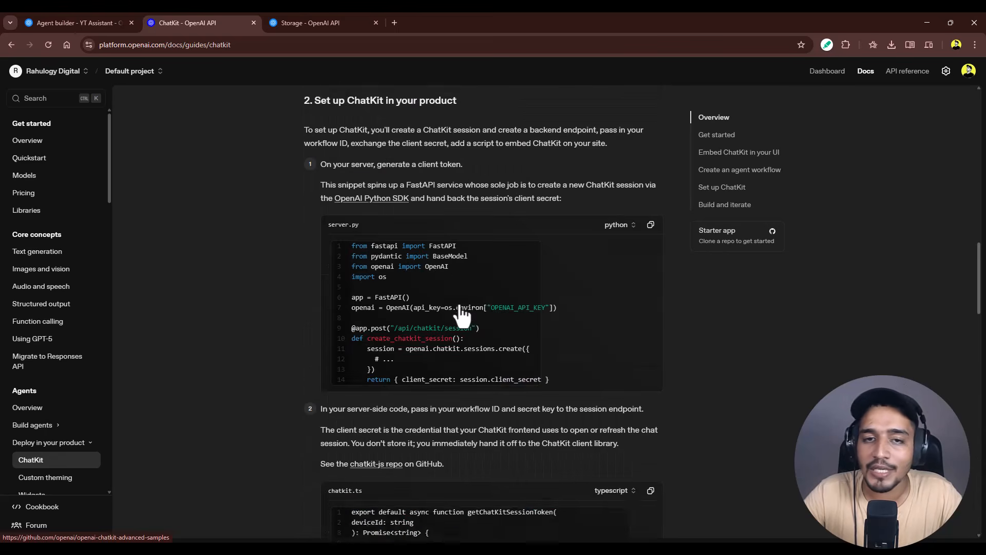
scroll(460, 306, up, 15)
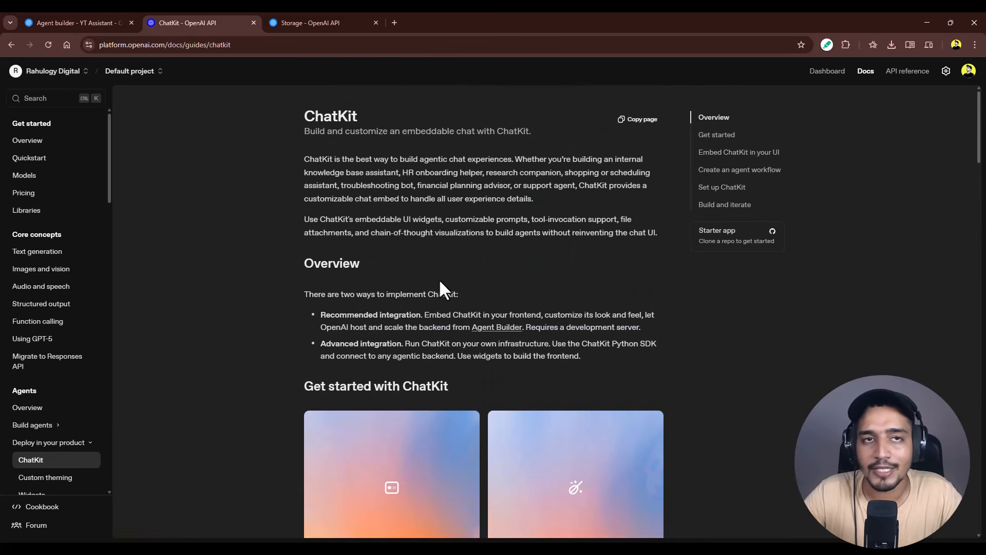
Back in the YT Assistant workflow, delete the unconnected Agent node, the sticky note, the MCP node and the User approval node.
click(69, 18)
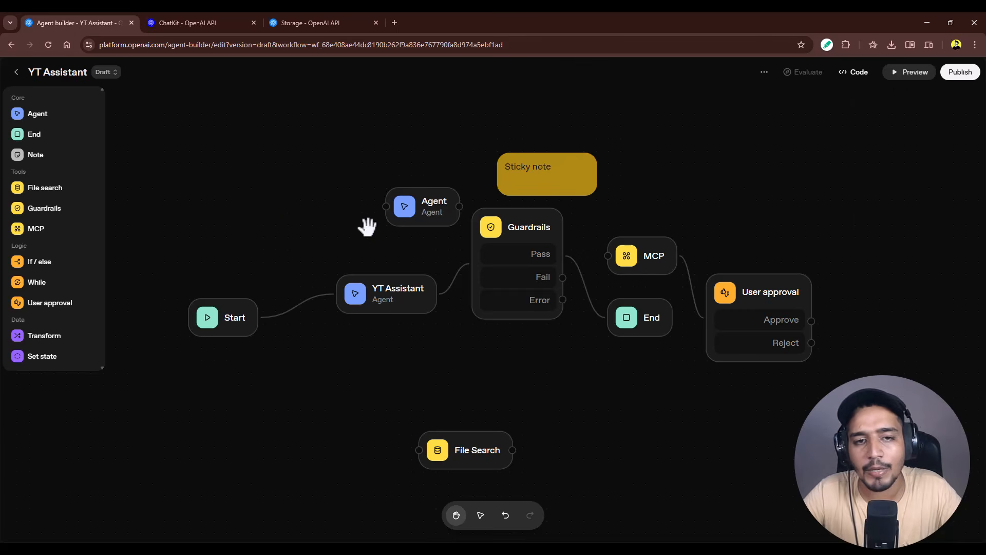
click(426, 224)
key(Delete)
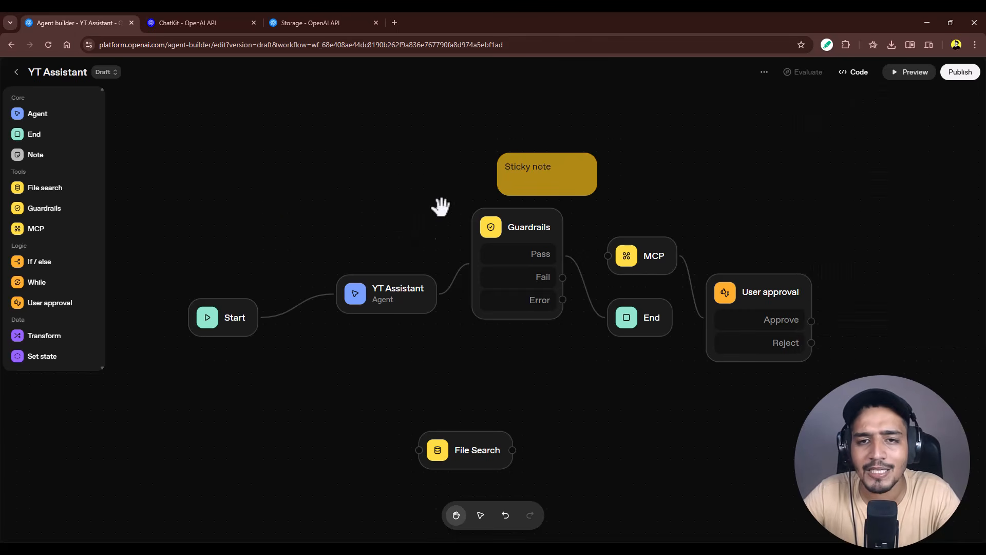
click(535, 171)
key(Delete)
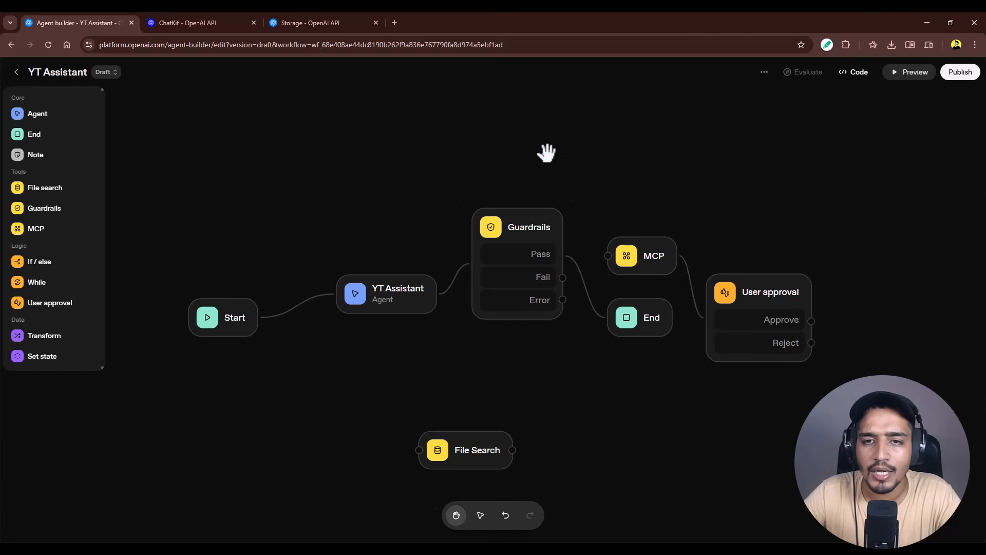
click(641, 257)
key(Delete)
click(723, 296)
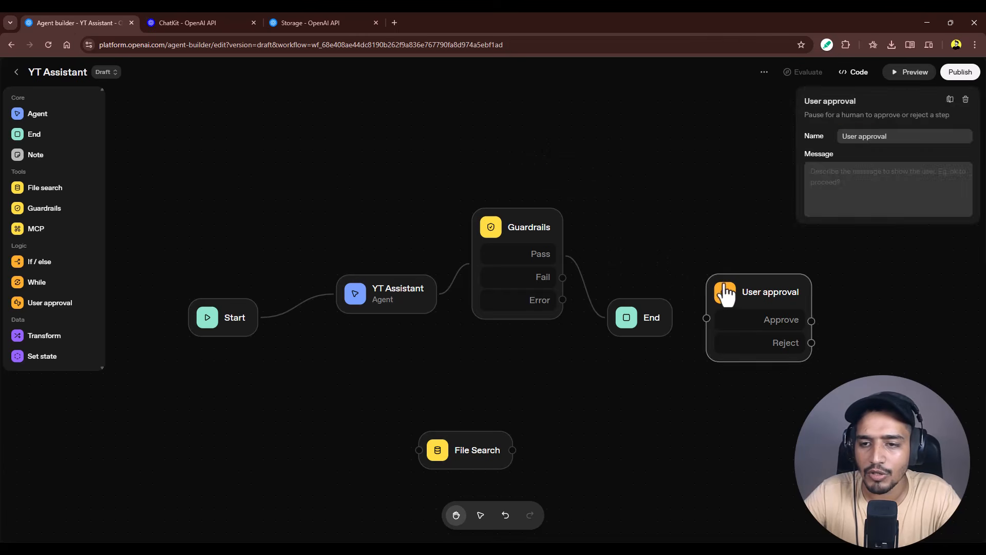
key(Delete)
Turn off the Personally identifiable information check and the Continue on error option for the Guardrails node.
click(549, 244)
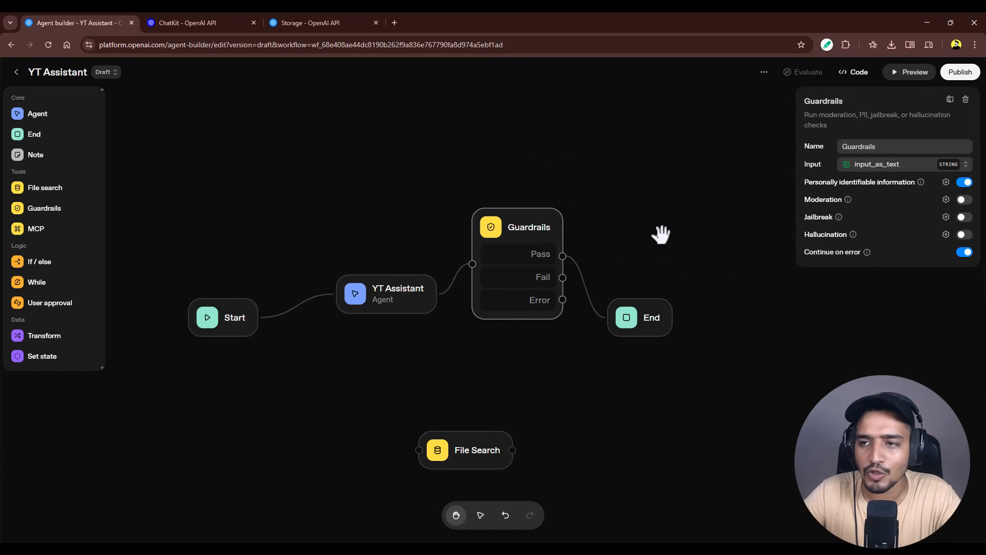
click(964, 182)
click(967, 253)
click(966, 253)
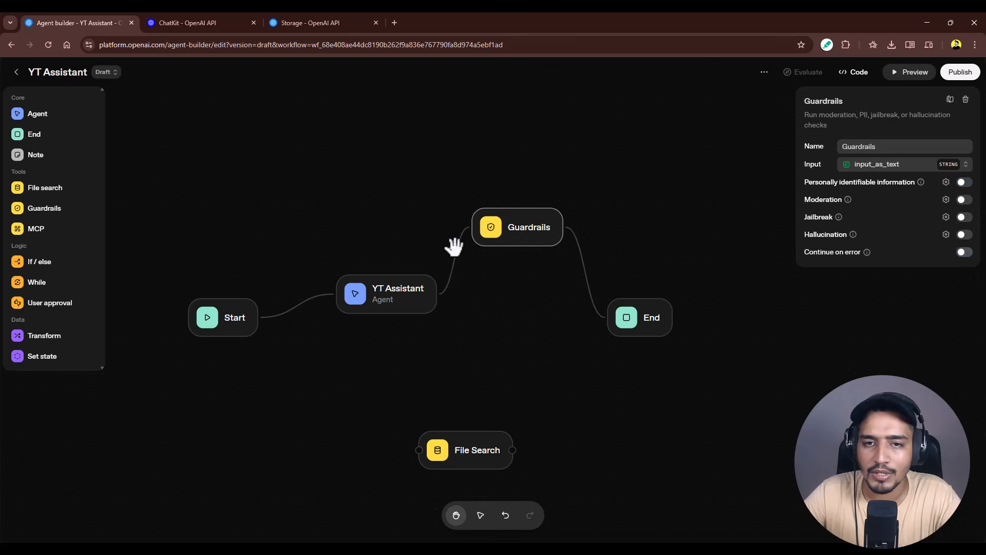
Move the Guardrails node down between the YT Assistant and End nodes, and delete the unconnected File Search node.
drag(535, 237, 532, 293)
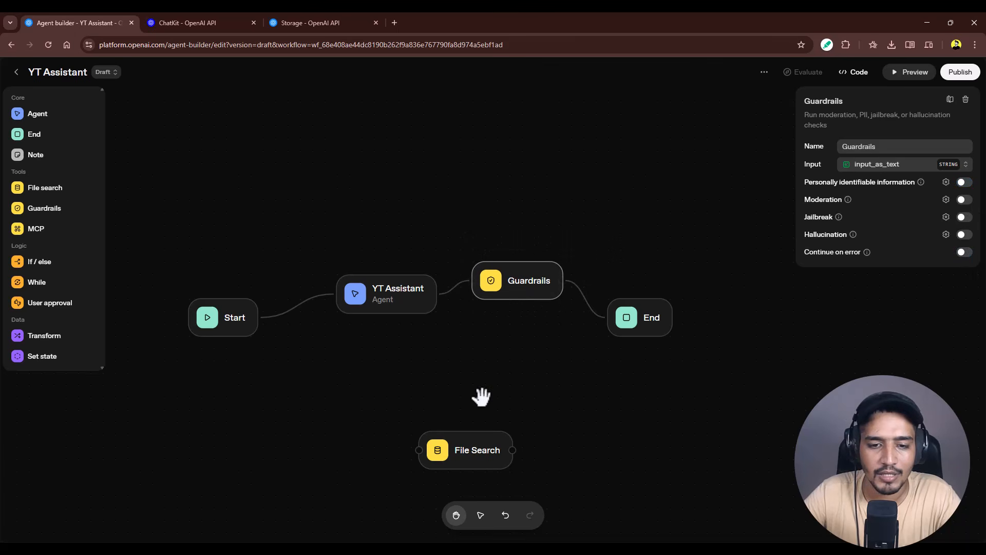
click(485, 452)
key(Delete)
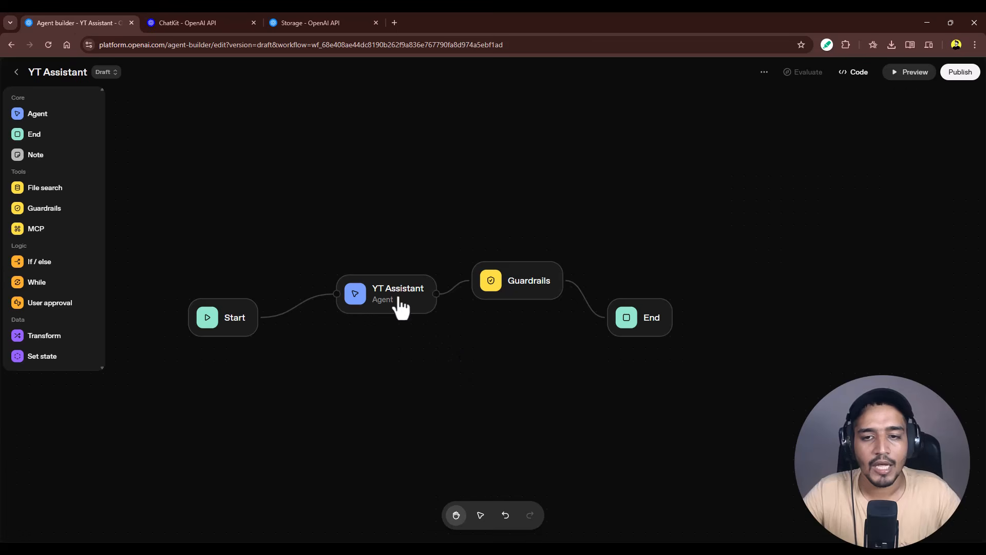
Test the workflow with the video idea comparing OpenAI's agent builder with n8n, gumloop and make.com, read the reply, and close the preview.
click(911, 75)
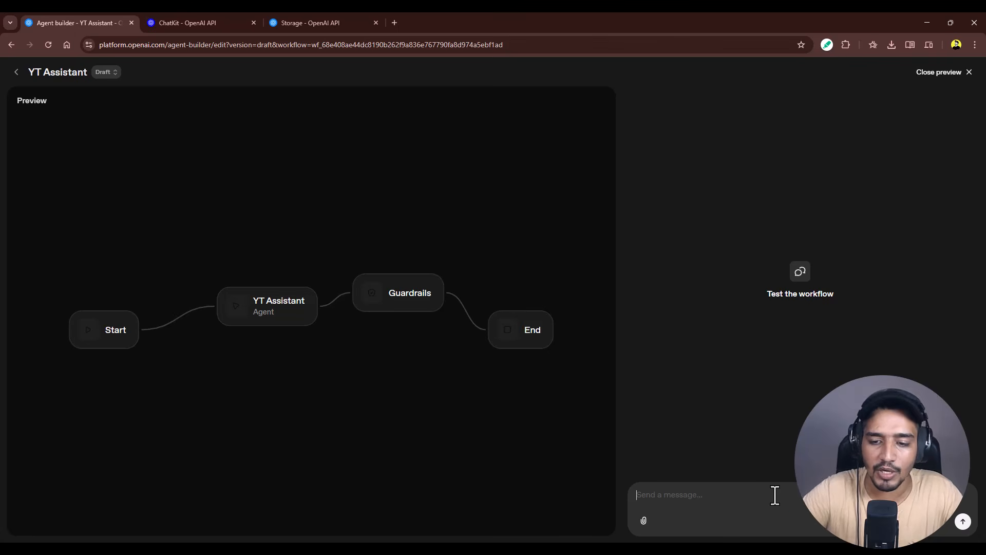
key(ctrl+v)
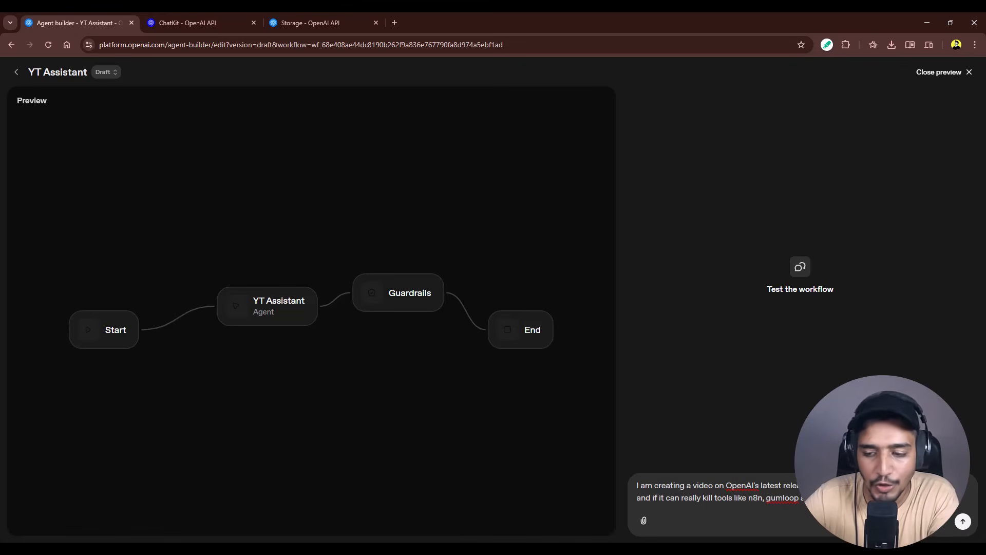
click(963, 522)
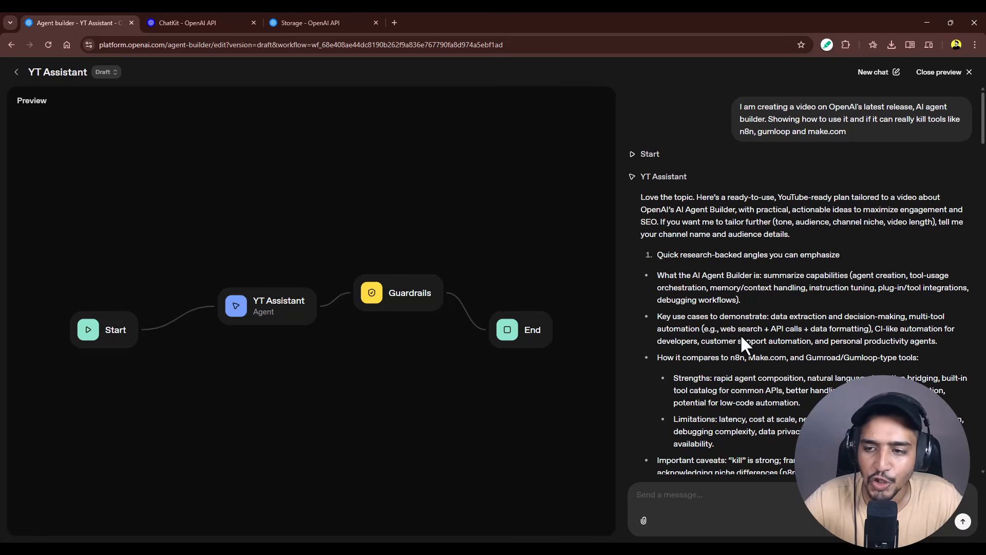
scroll(742, 338, down, 10)
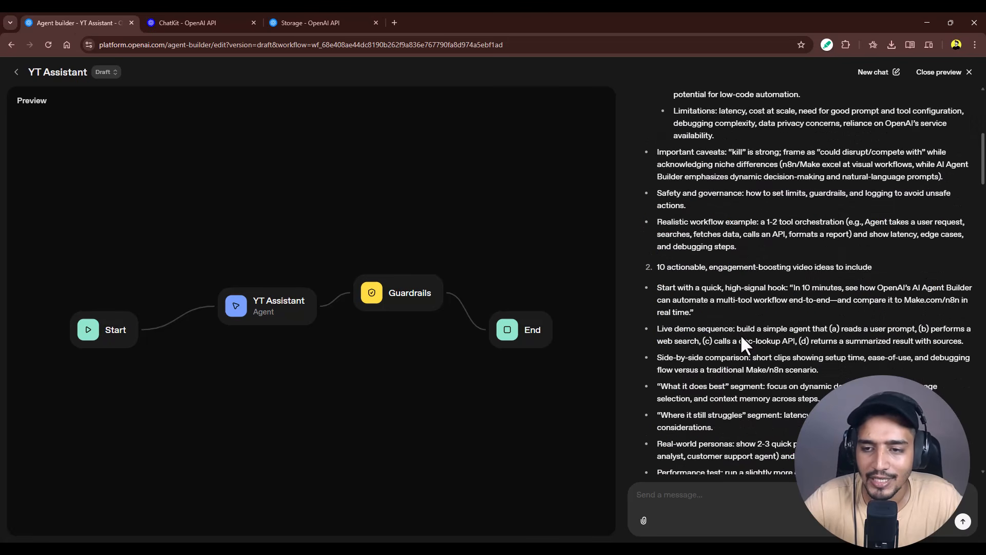
scroll(744, 346, down, 3)
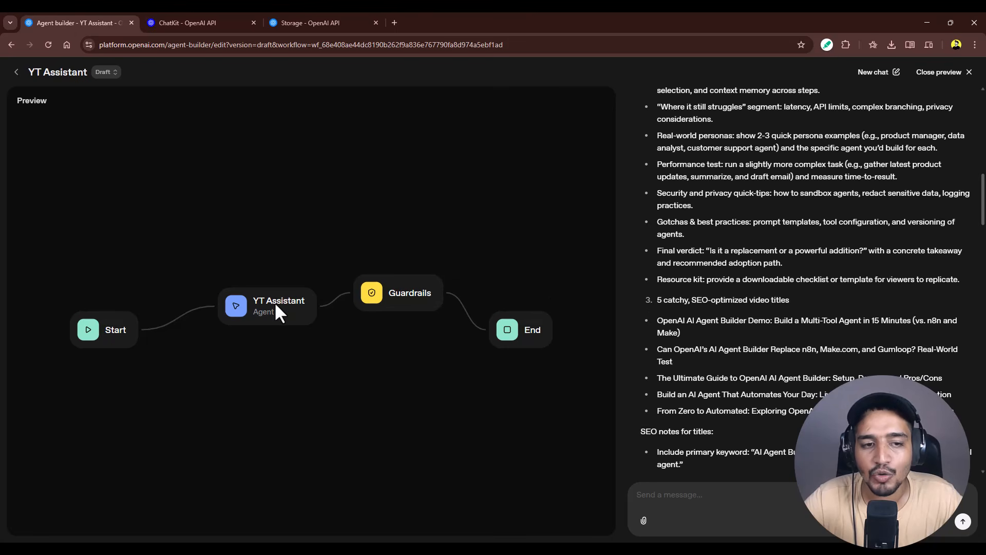
click(966, 73)
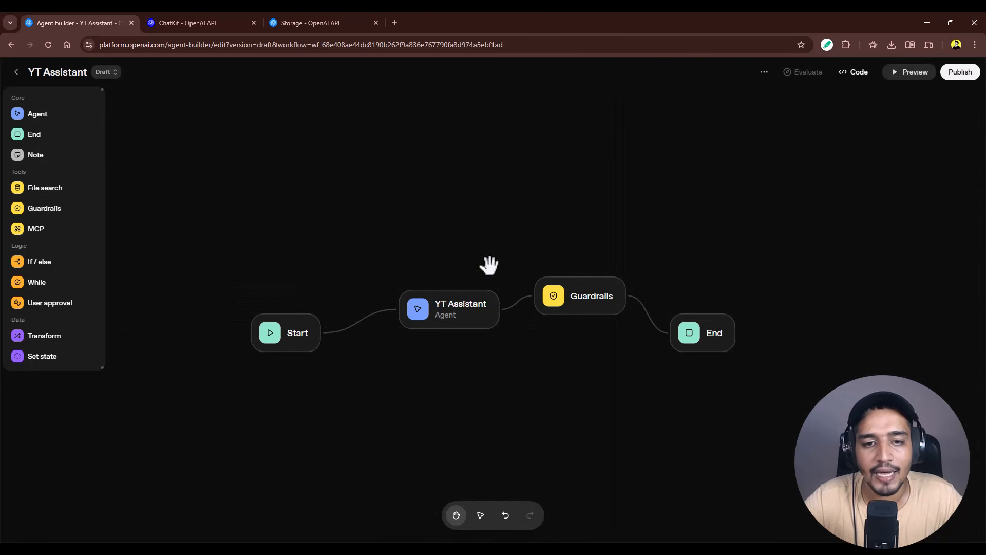
Add the Web Search tool to the YT Assistant agent, using the Latest version, Medium context size and no website or location restrictions.
click(469, 329)
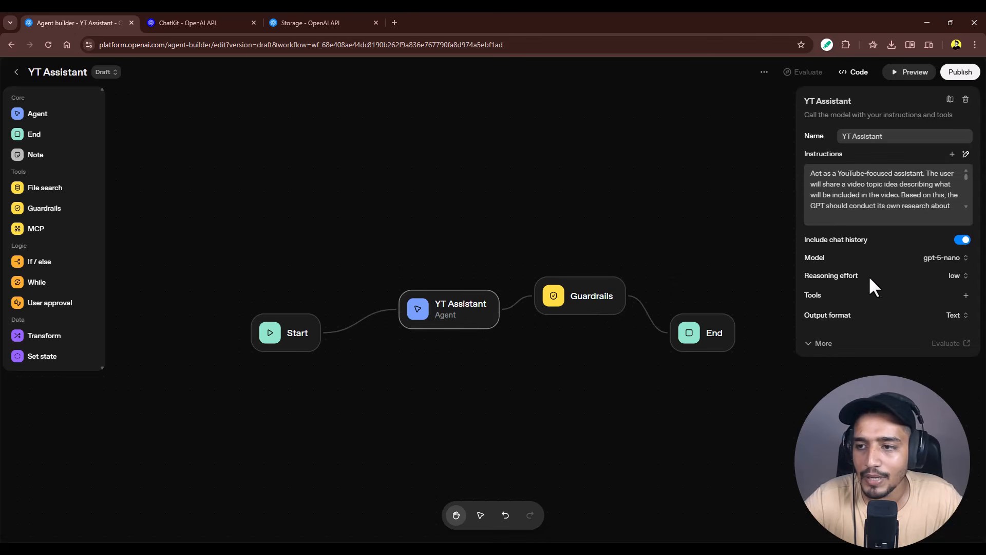
click(967, 296)
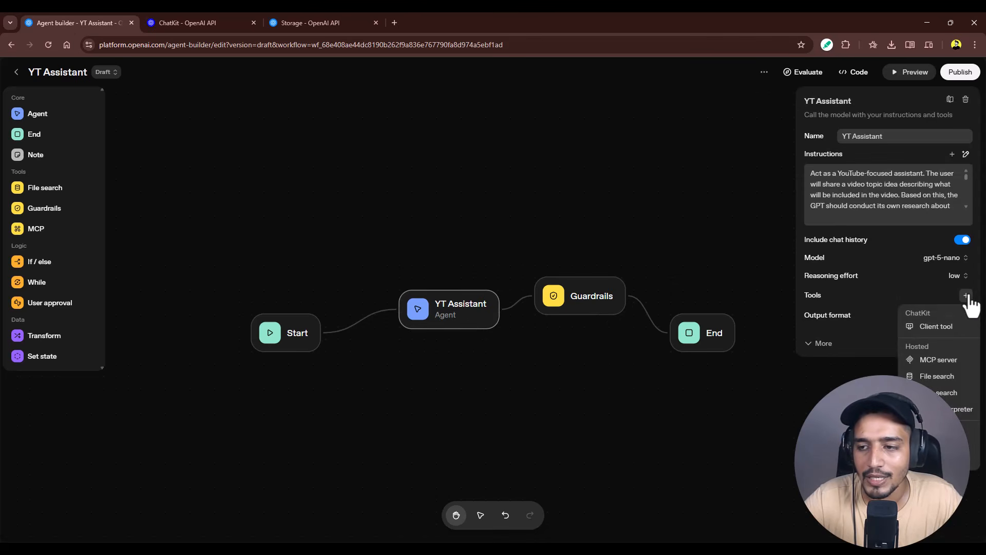
click(943, 394)
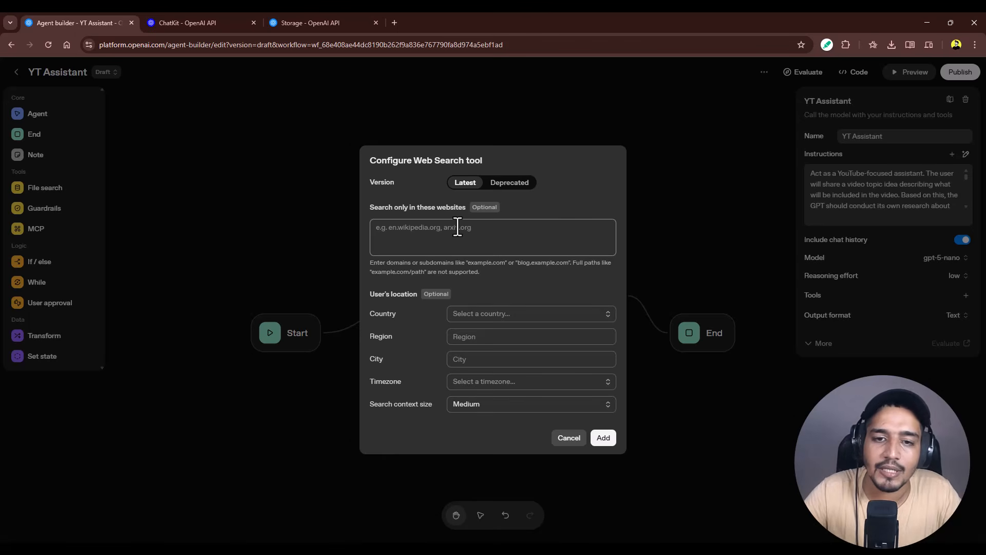
drag(470, 266, 511, 277)
click(450, 280)
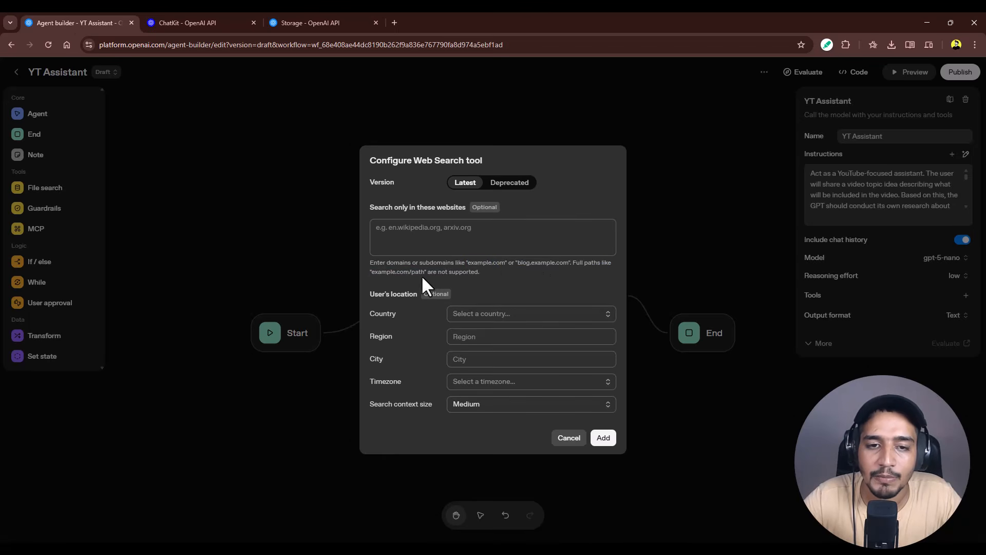
drag(424, 272, 418, 273)
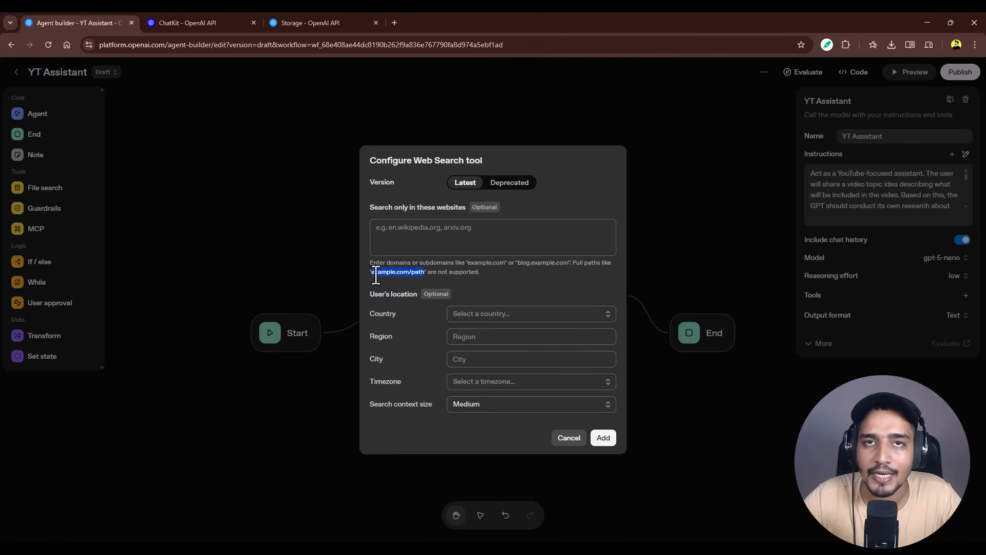
click(451, 238)
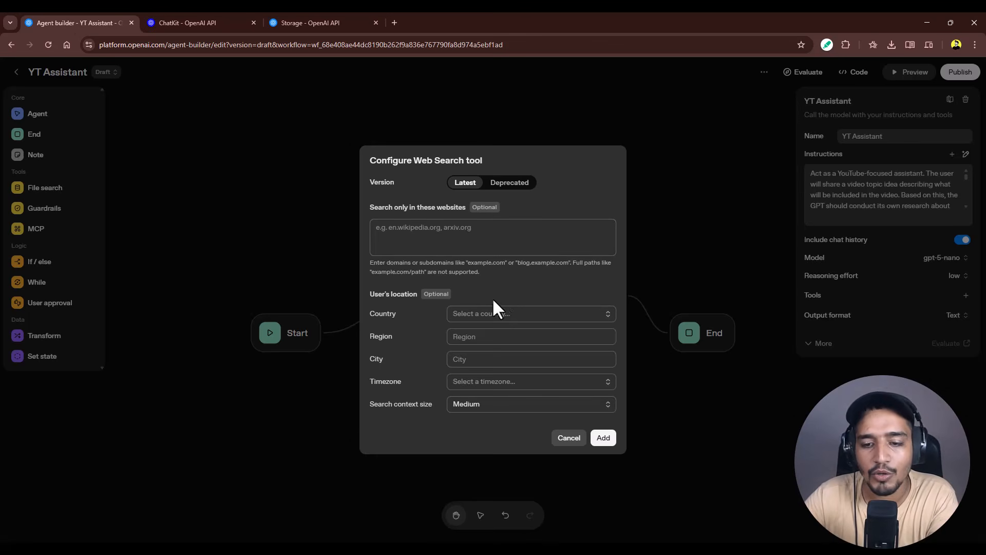
click(602, 440)
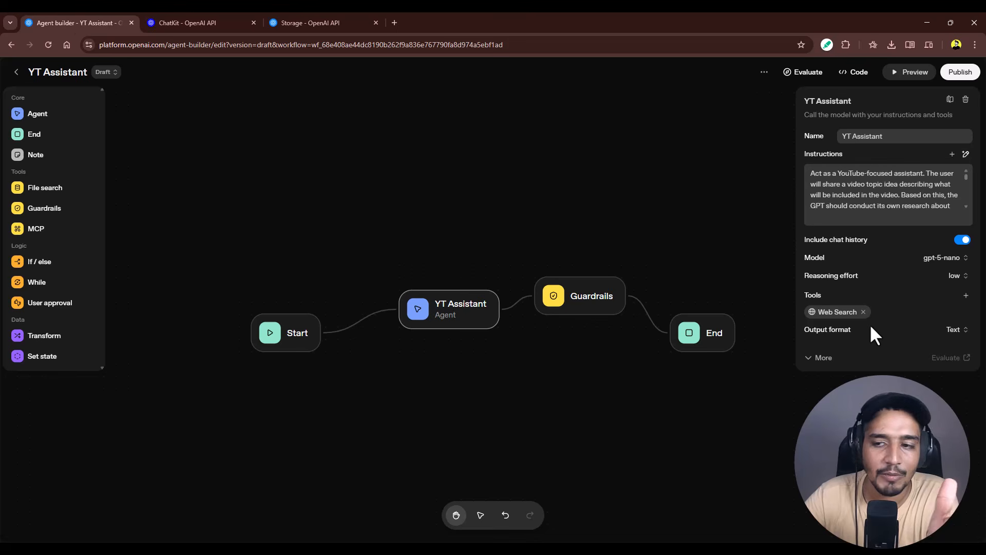
Rerun the preview with the same agent builder video prompt using Web Search, and review the agent's reply and the Guardrails summary.
click(914, 74)
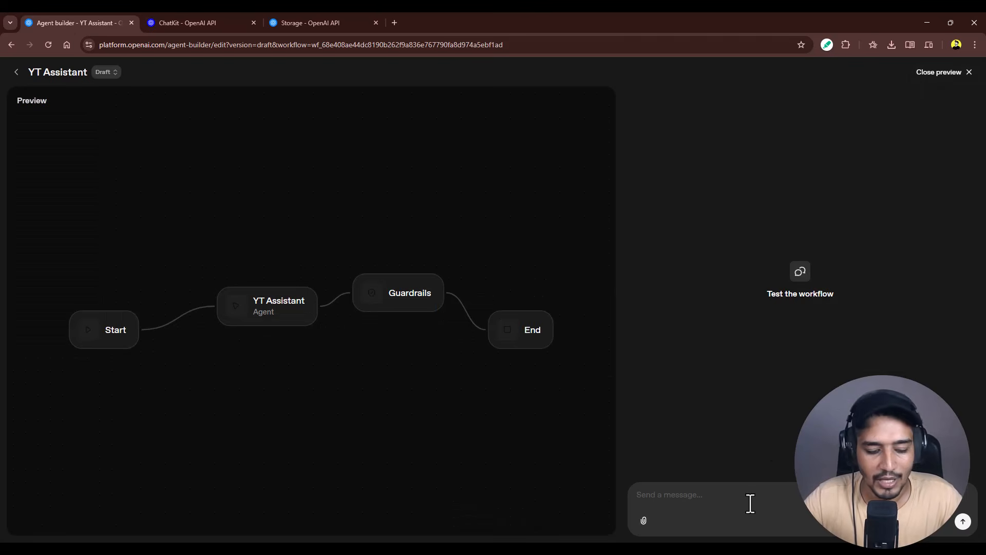
key(ctrl+v)
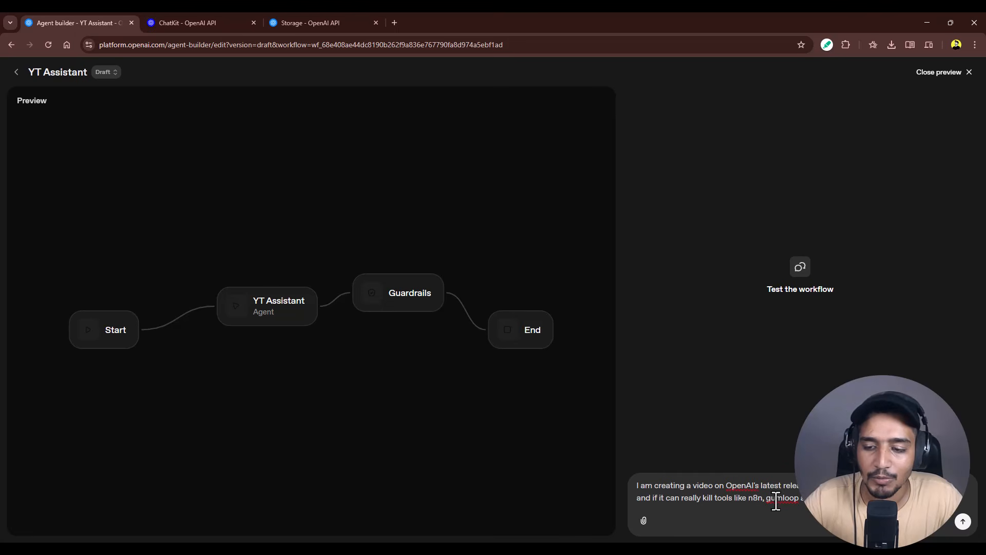
click(963, 522)
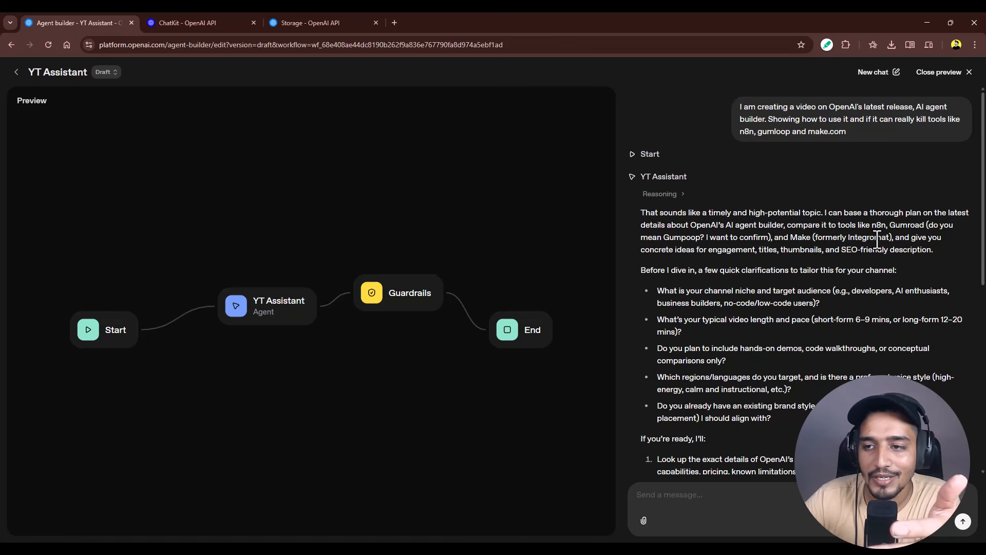
scroll(719, 355, down, 6)
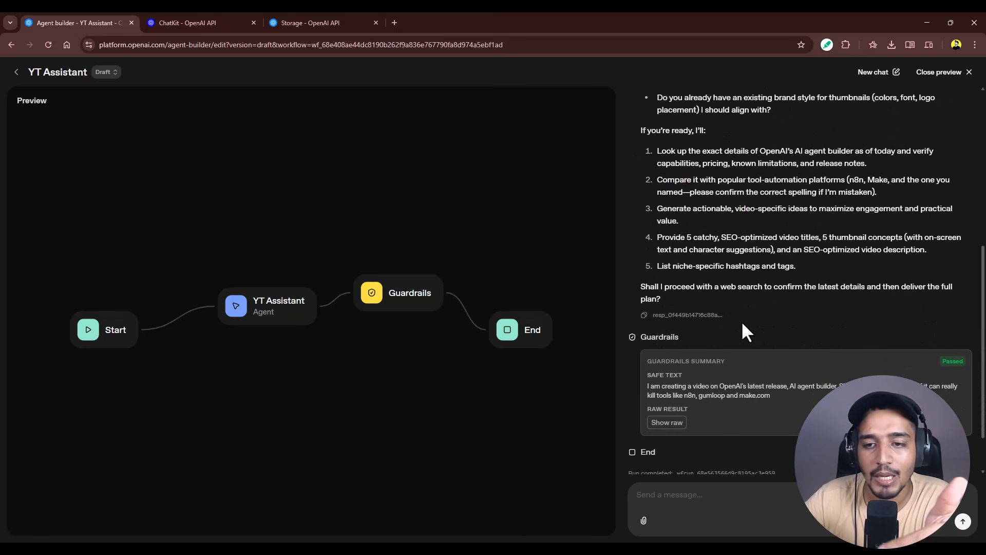
scroll(742, 324, down, 1)
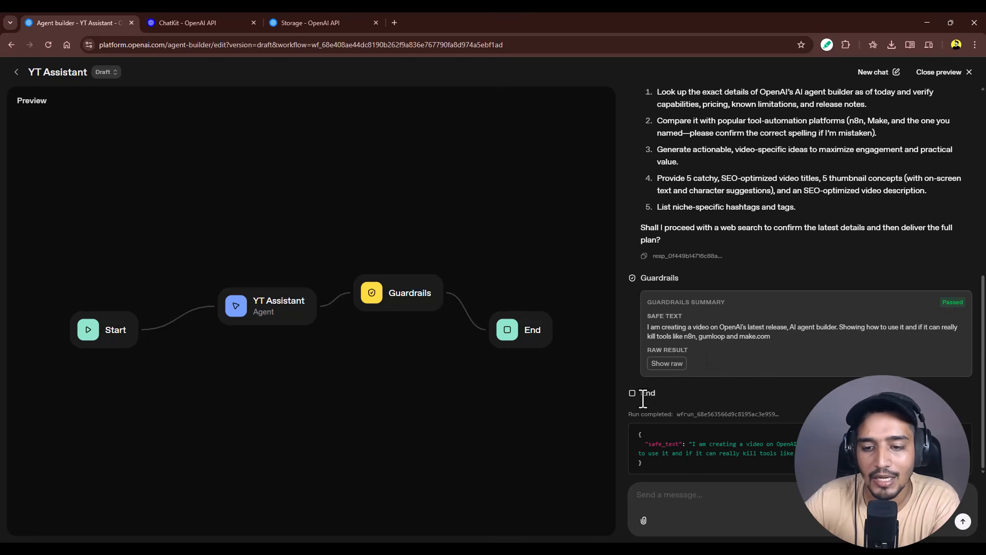
scroll(723, 392, up, 7)
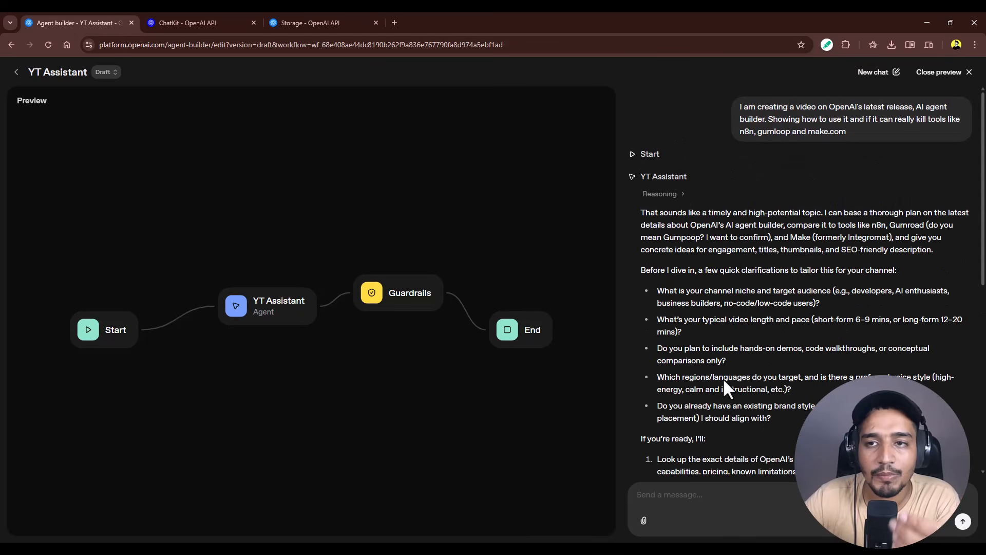
scroll(722, 326, down, 7)
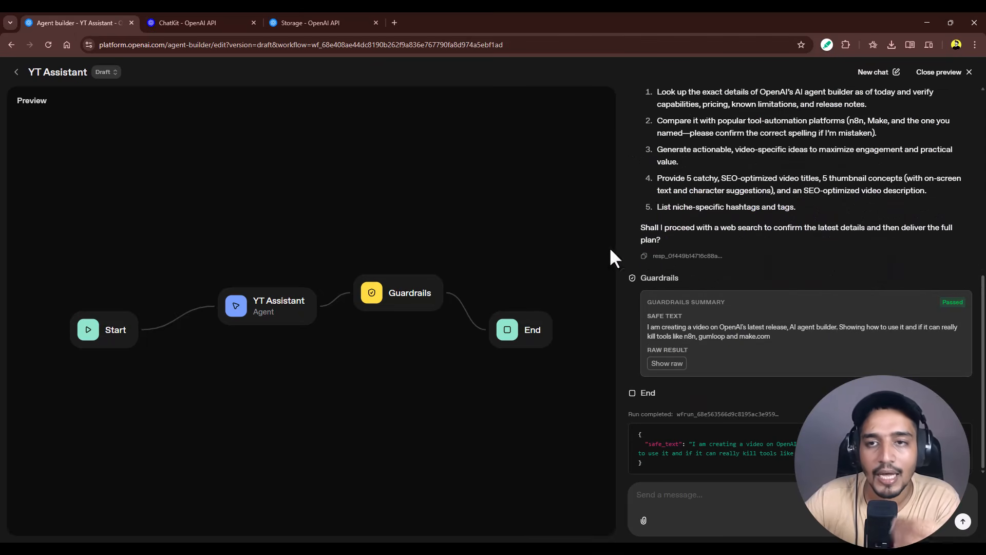
scroll(688, 271, up, 7)
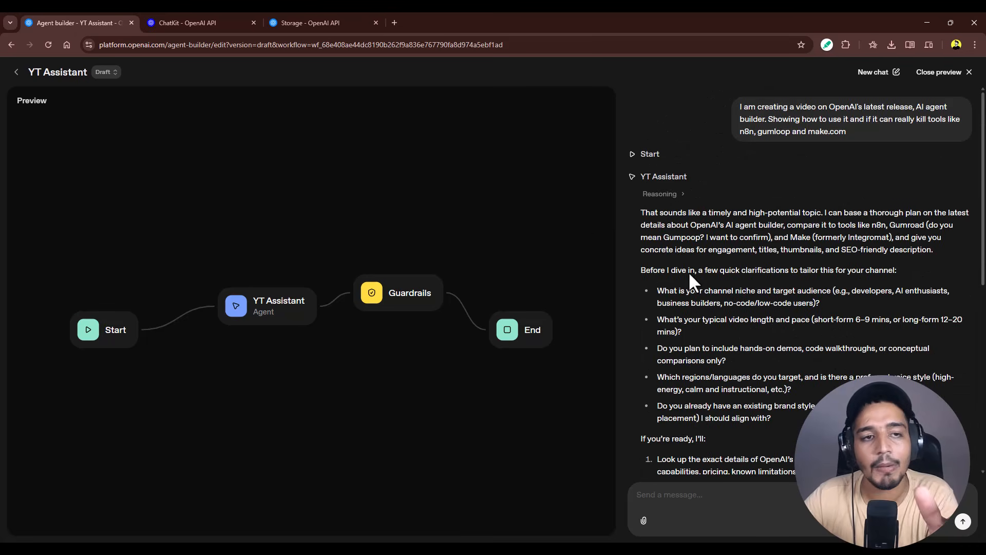
Close the preview, check the options for publishing a new workflow version, and dismiss them without publishing.
click(962, 71)
click(960, 72)
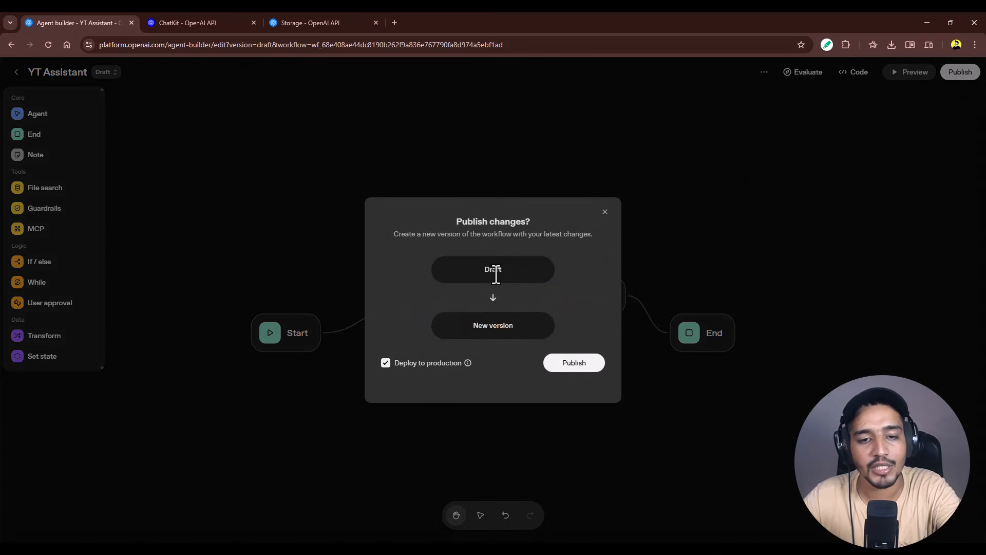
click(605, 212)
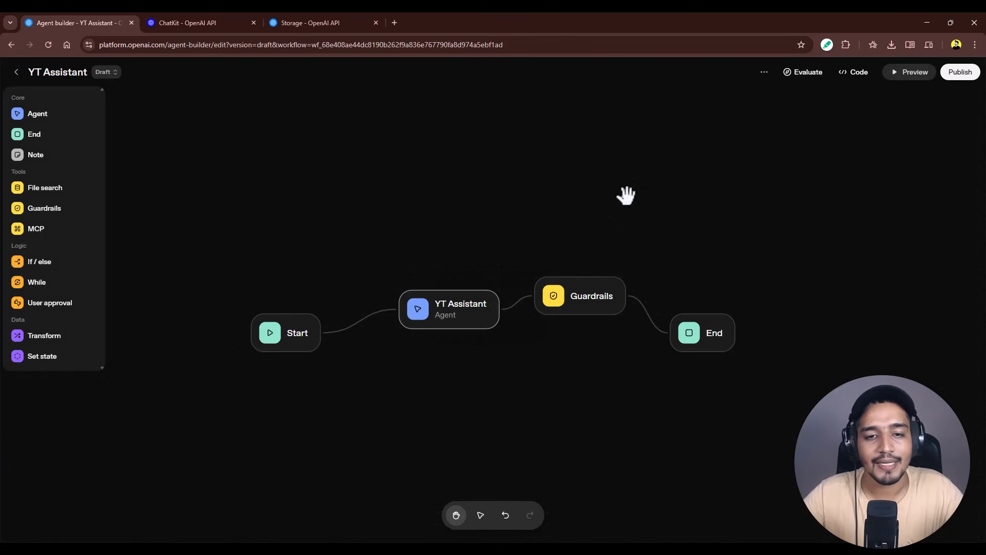